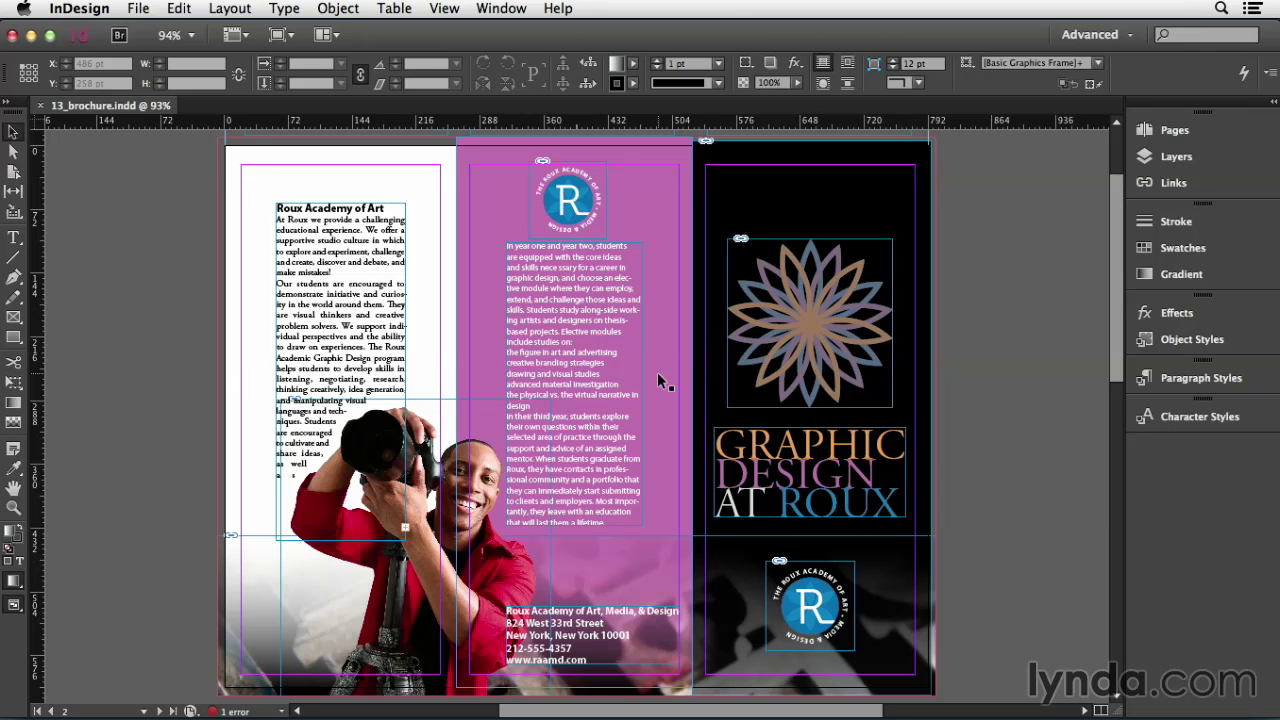
Step: Turn the five elective module lines, from "the figure in art and advertising" to "the physical vs. the virtual narrative in design", into a numbered list
{"action": "left_click", "coordinate": [531, 329]}
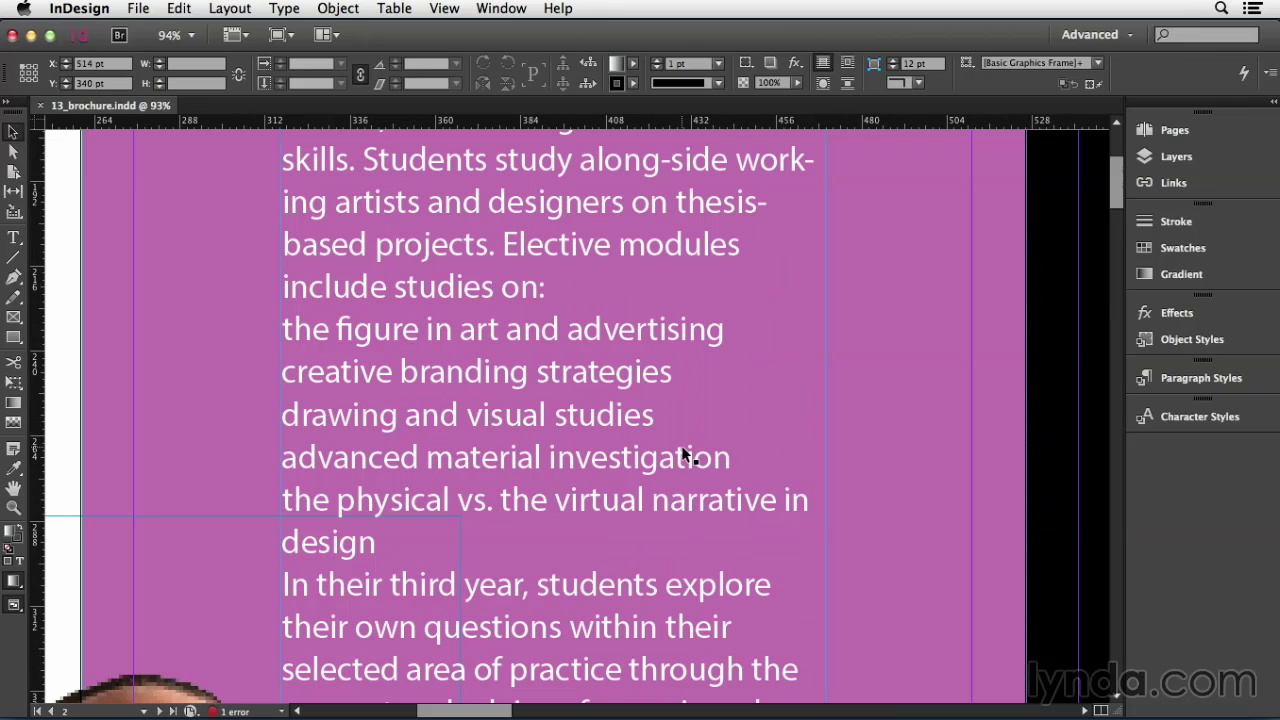
{"action": "left_click", "coordinate": [680, 448]}
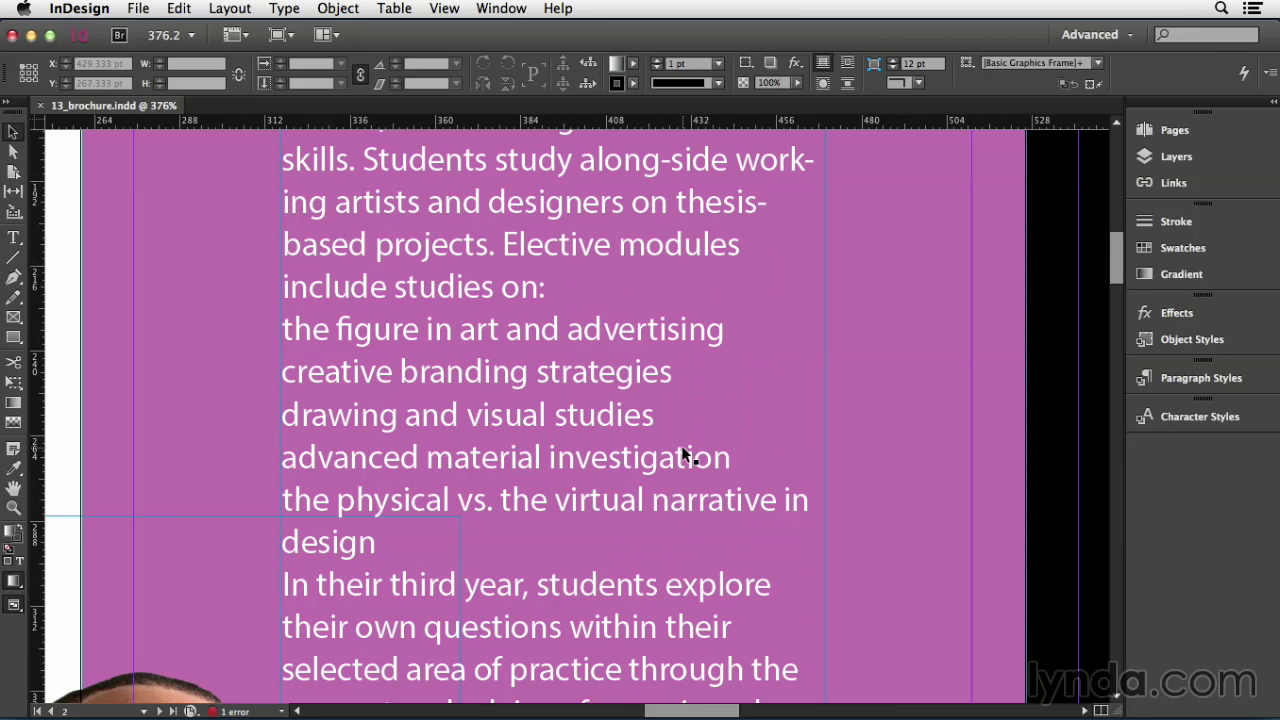
{"action": "double_click", "coordinate": [483, 331]}
{"action": "left_click_drag", "start_coordinate": [437, 329], "coordinate": [428, 497]}
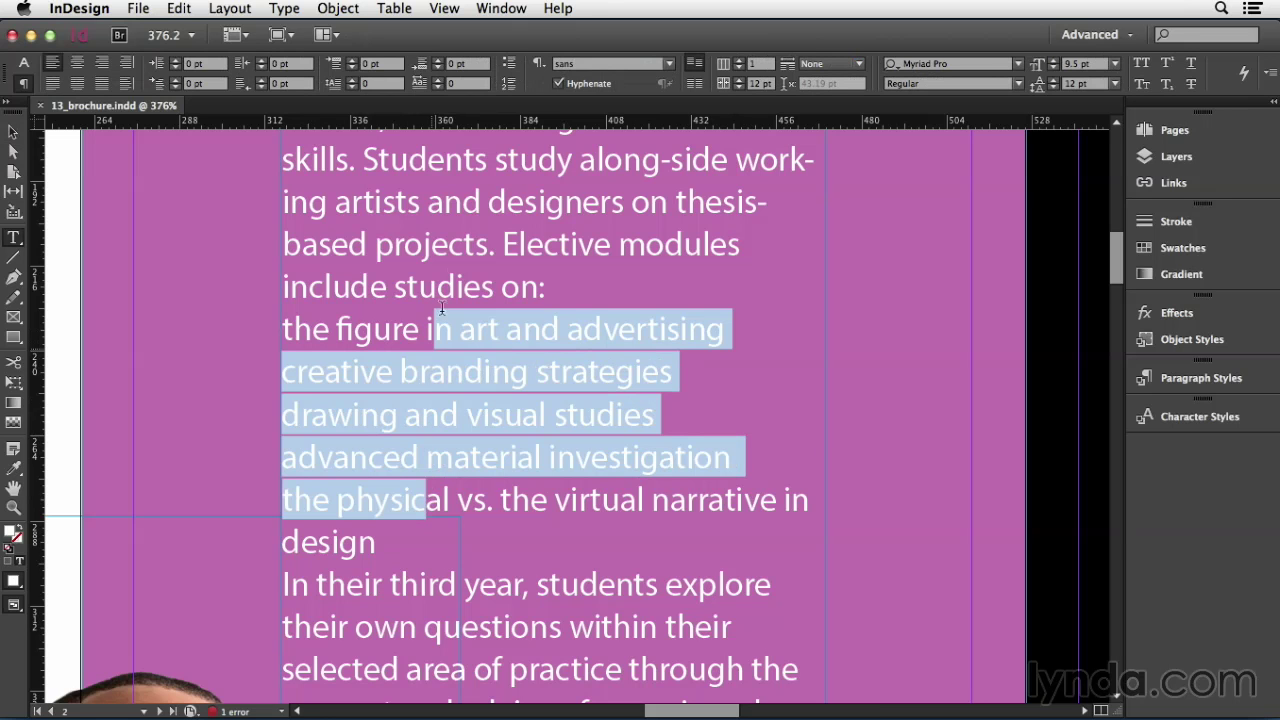
{"action": "left_click", "coordinate": [509, 86]}
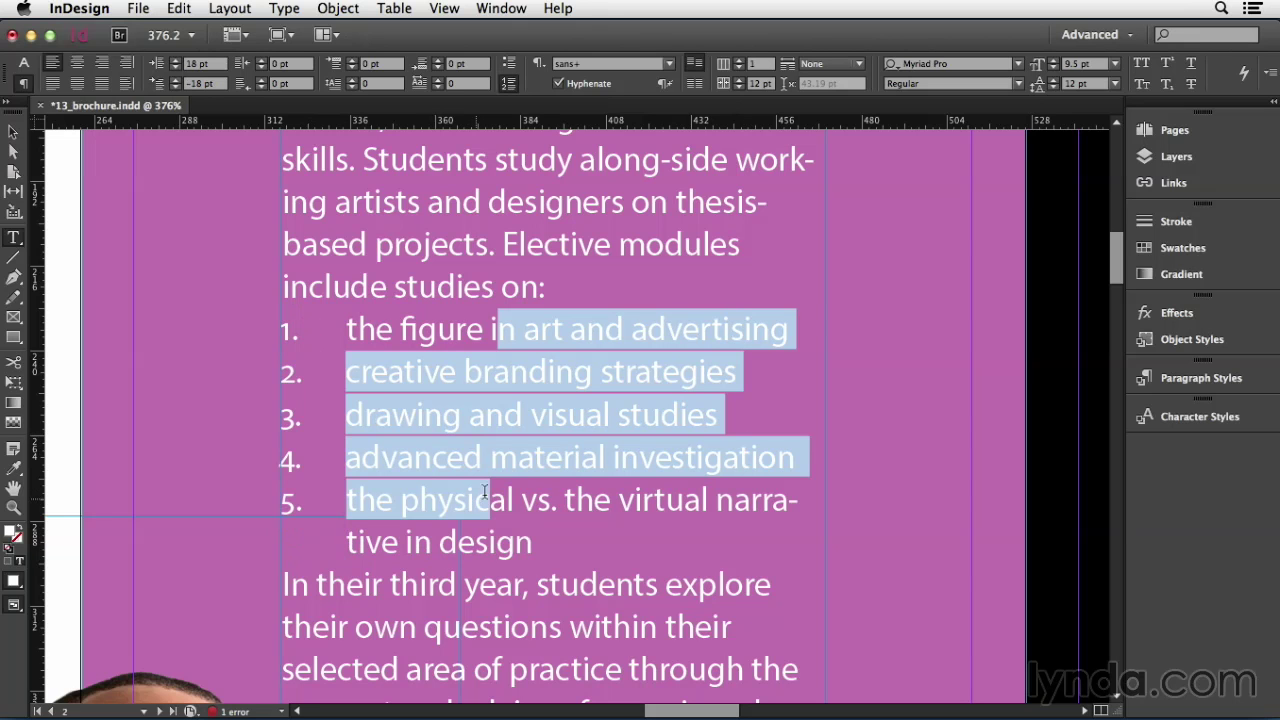
Step: Add a paragraph reading "dksdfjsdkfsjdf dfjf" after "drawing and visual studies" and remove its numbering
{"action": "left_click", "coordinate": [757, 416]}
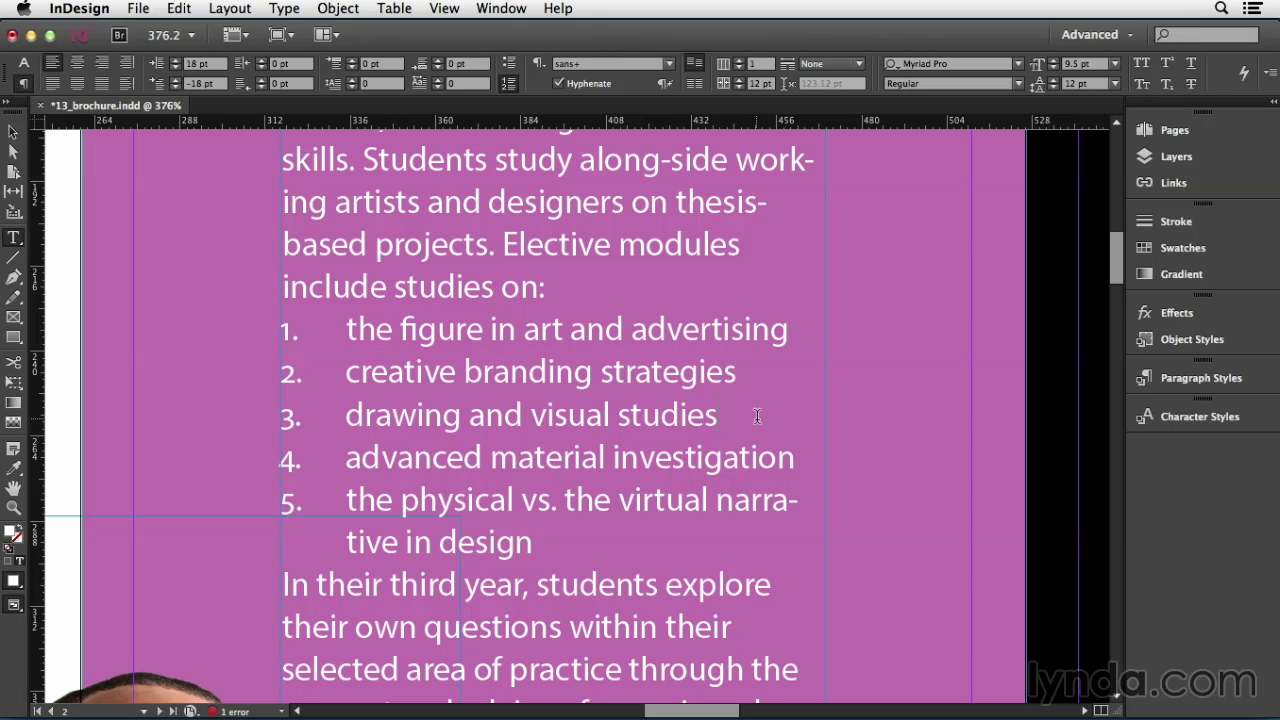
{"action": "key", "text": "Return"}
{"action": "type", "text": "dksdfj"}
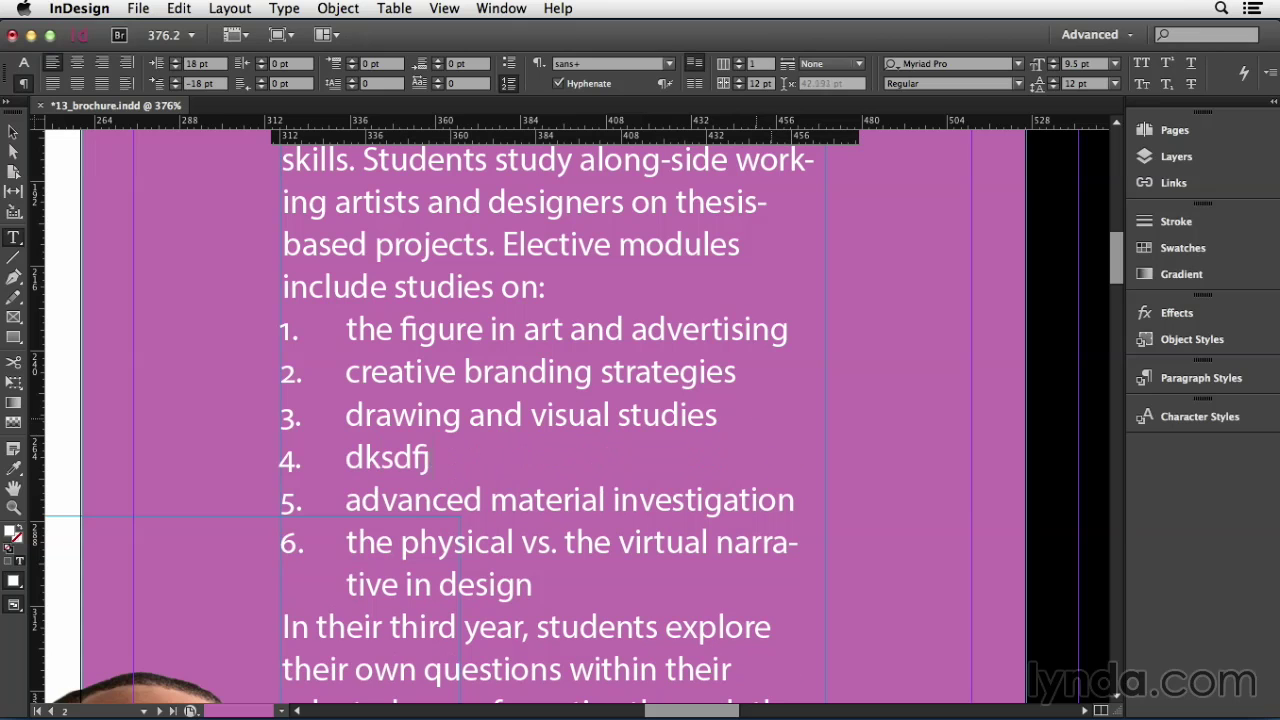
{"action": "type", "text": "sdkfsjdf dfjf"}
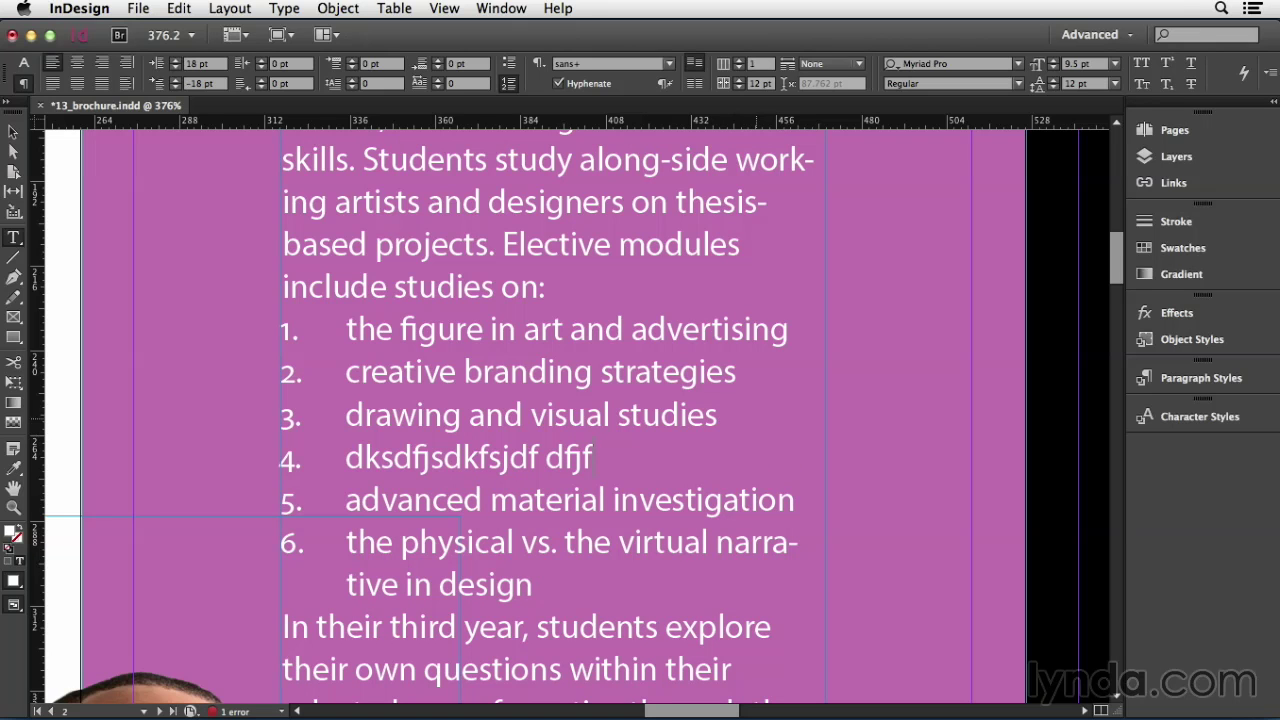
{"action": "left_click", "coordinate": [509, 86]}
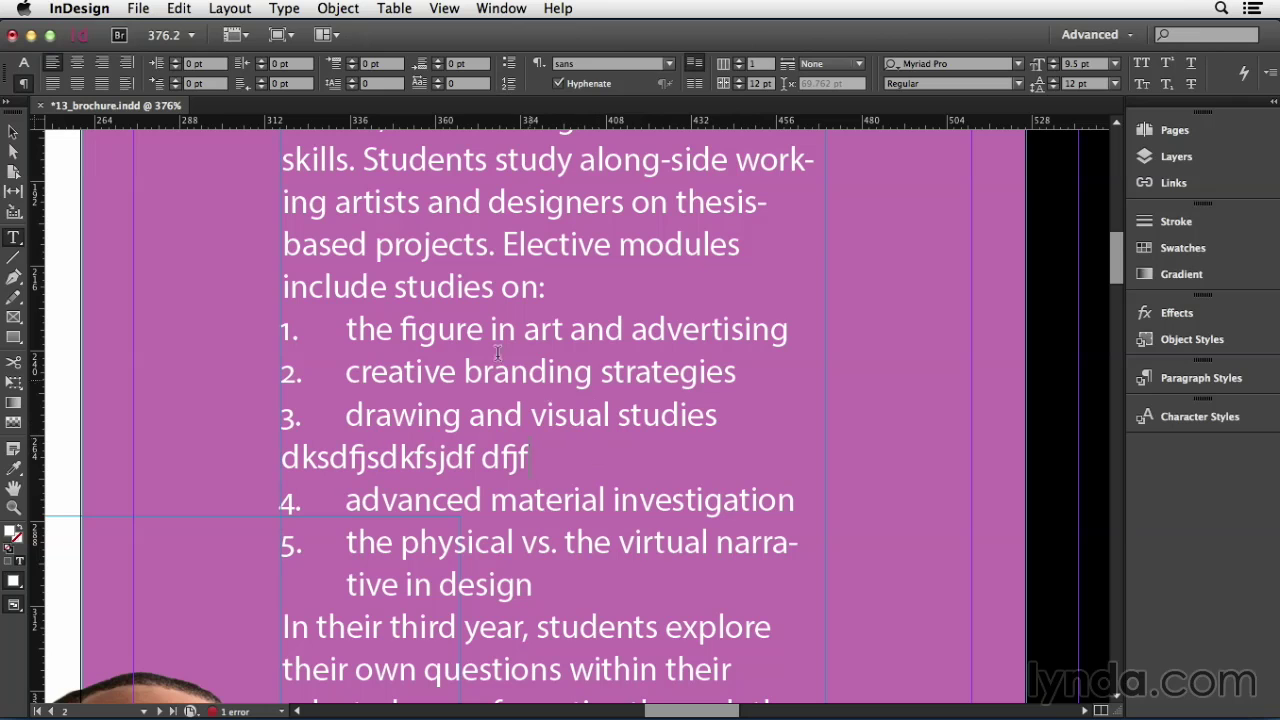
Step: Restart the numbering at the "advanced material investigation" item
{"action": "left_click", "coordinate": [560, 500]}
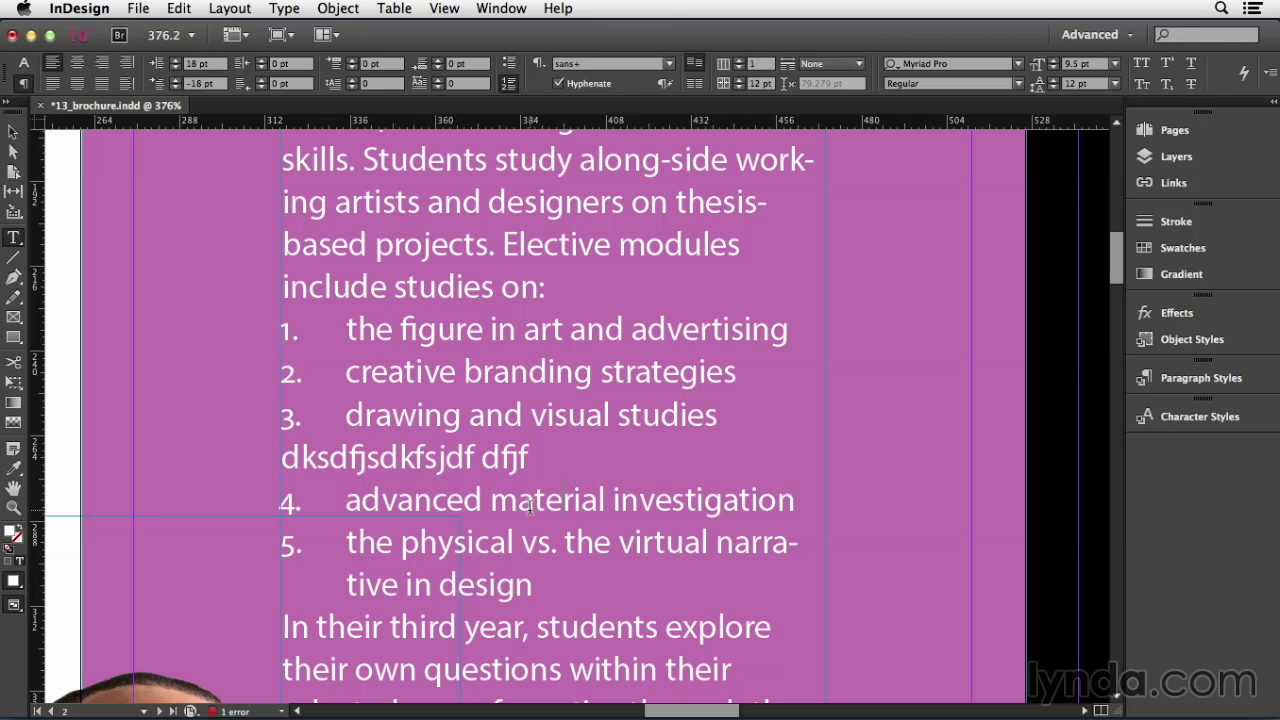
{"action": "right_click", "coordinate": [530, 507]}
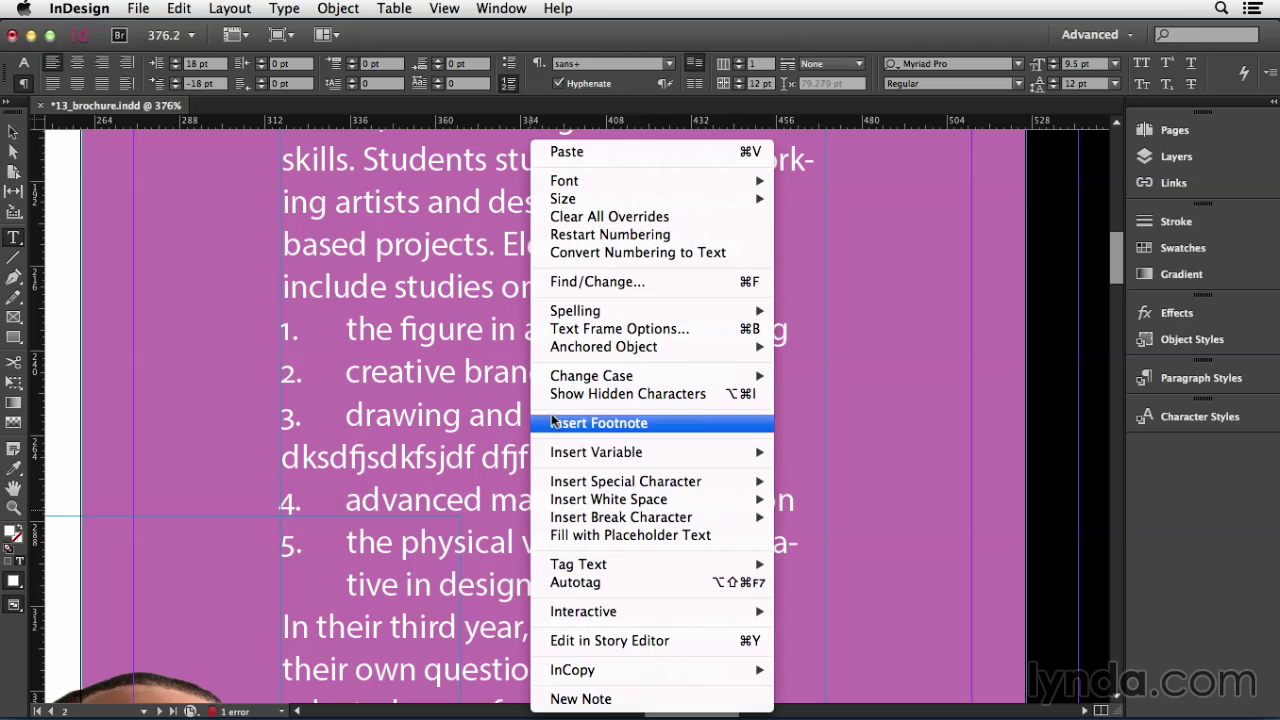
{"action": "left_click", "coordinate": [580, 236]}
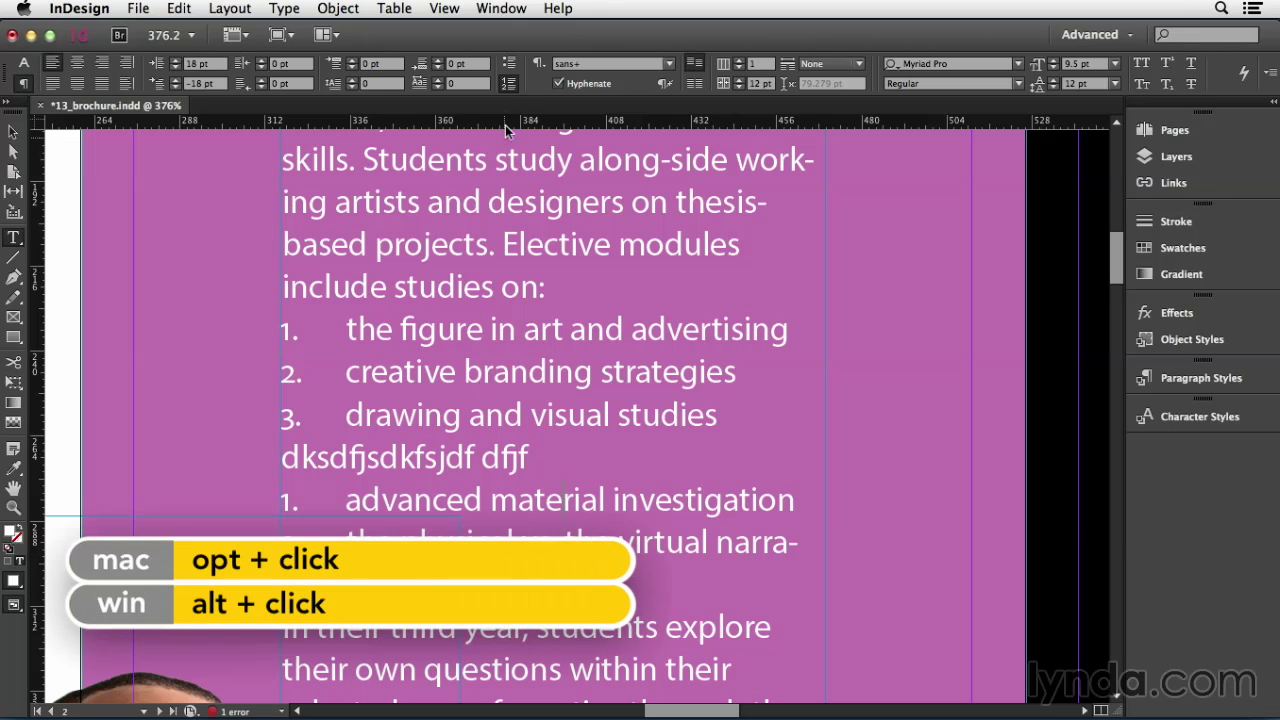
Step: In the Bullets and Numbering options for "advanced material investigation", try the Bullets list type and return it to Numbers
{"action": "left_click", "coordinate": [508, 84], "text": "alt"}
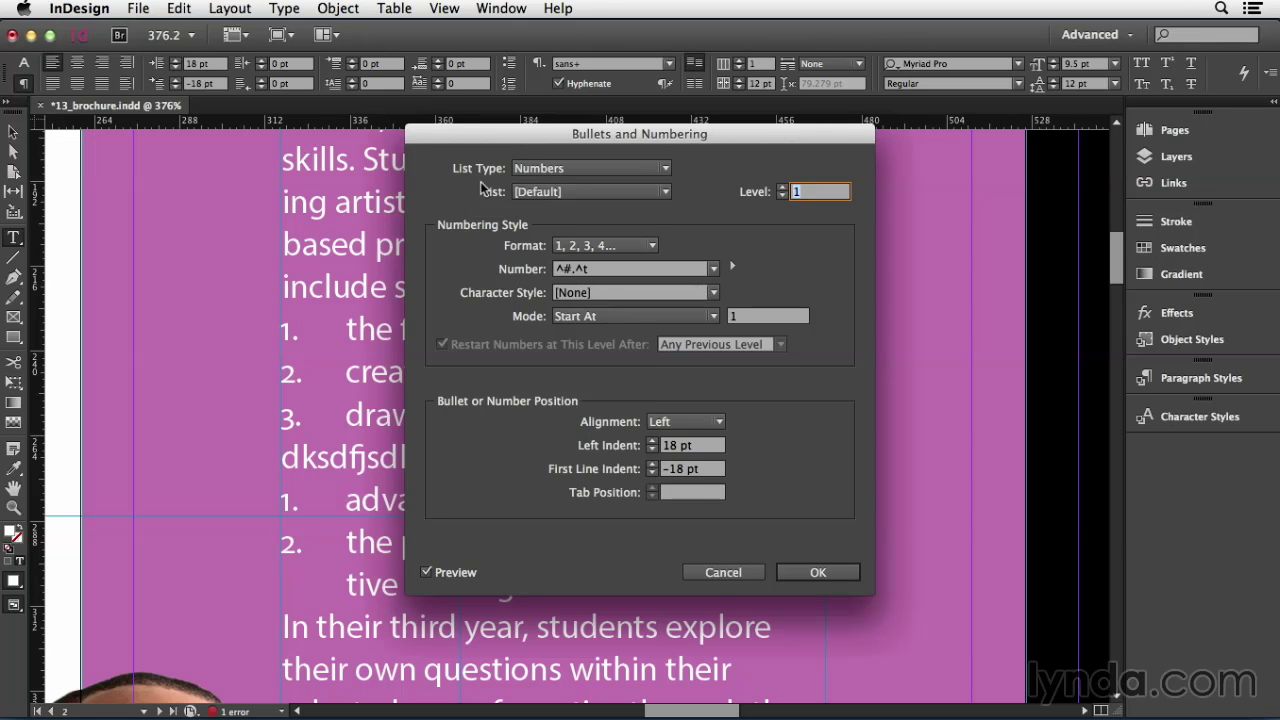
{"action": "left_click", "coordinate": [552, 169]}
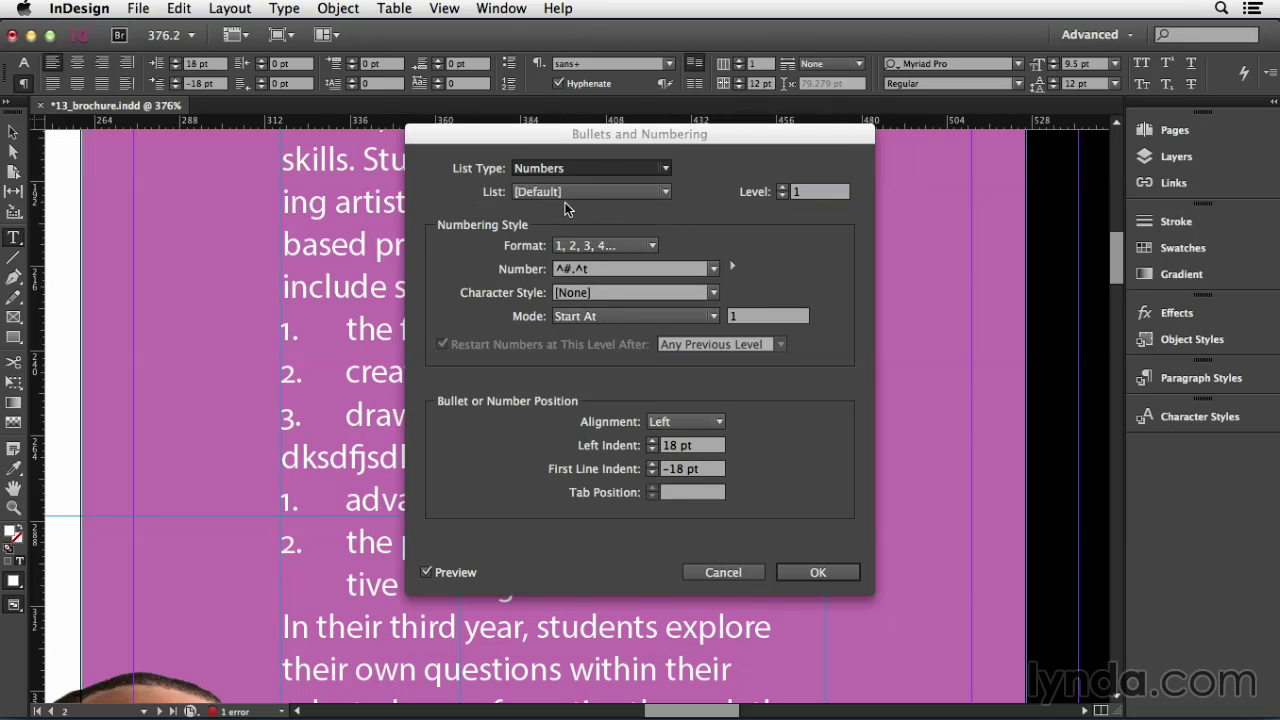
{"action": "left_click", "coordinate": [567, 206]}
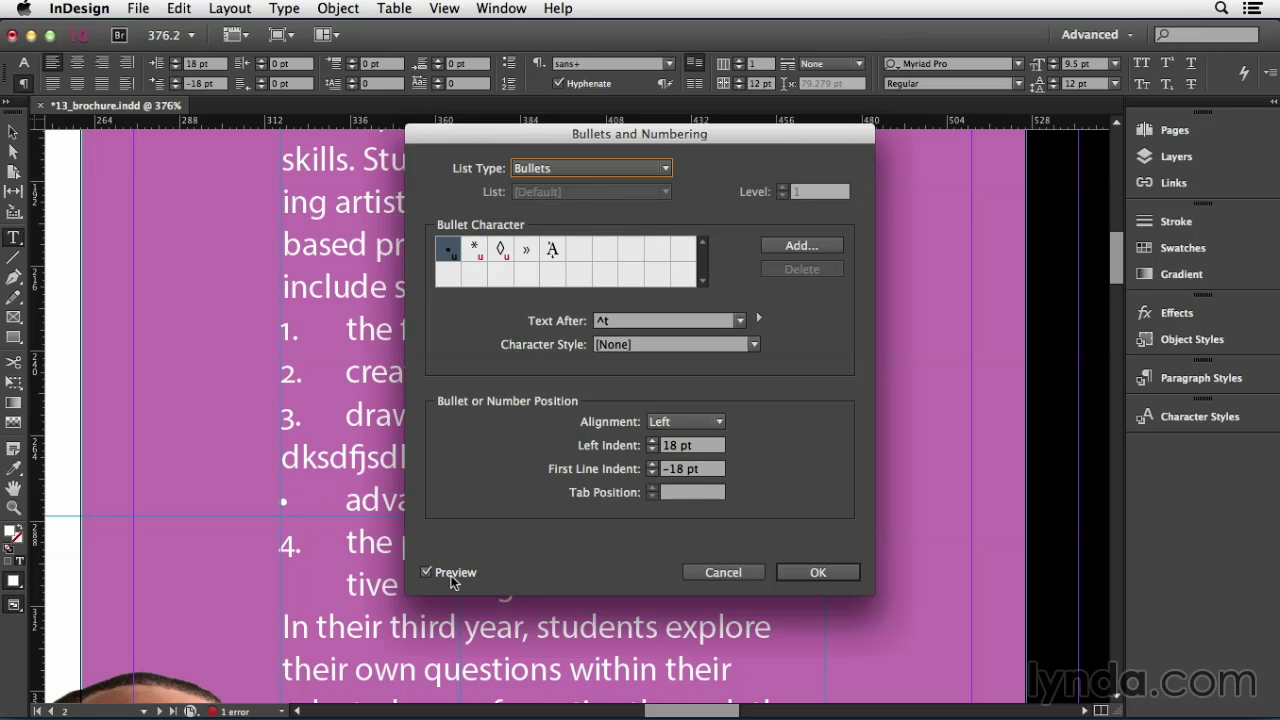
{"action": "left_click", "coordinate": [561, 167]}
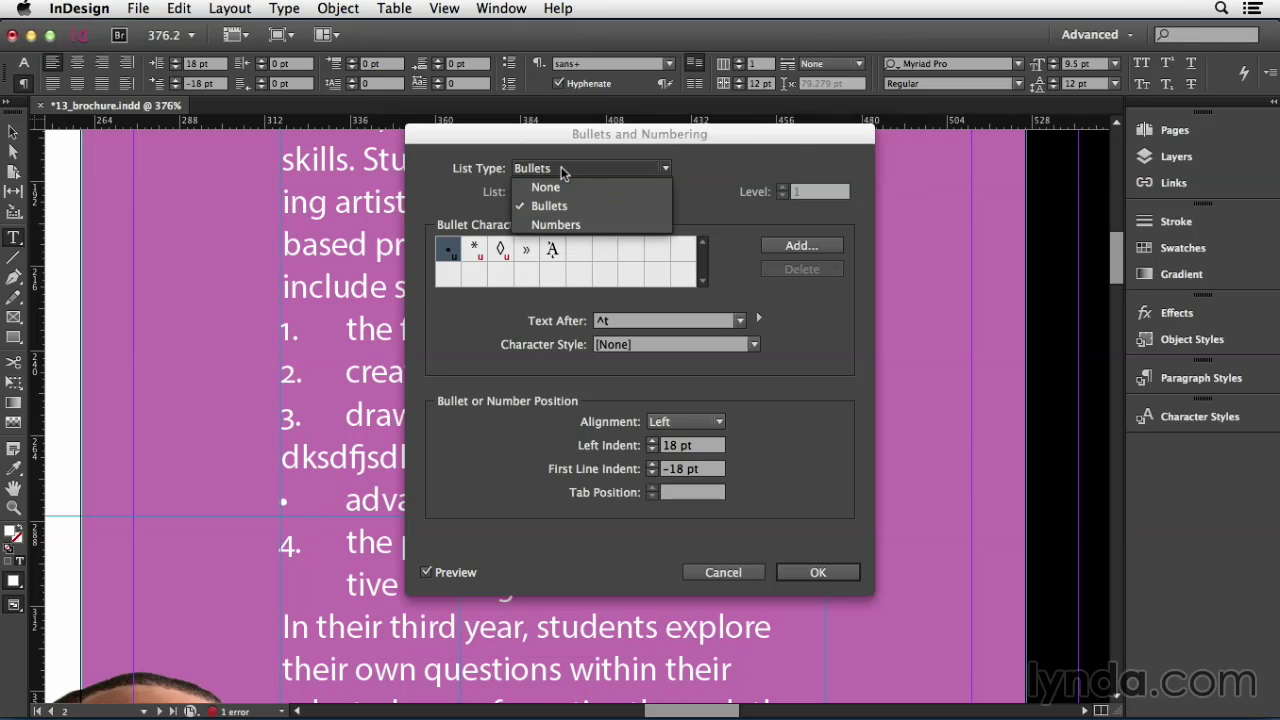
{"action": "left_click", "coordinate": [557, 224]}
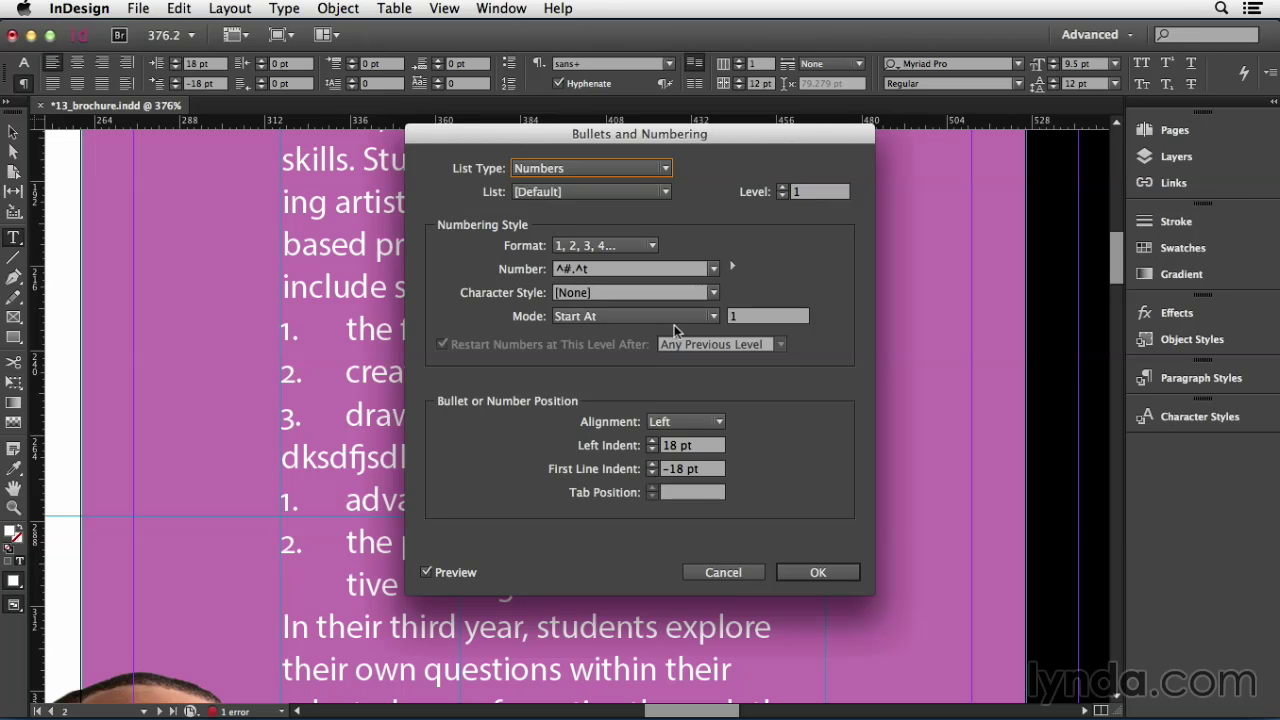
Step: Set the "advanced material investigation" item's numbering to start at 47 and apply the setting
{"action": "left_click", "coordinate": [742, 316]}
{"action": "key", "text": "BackSpace"}
{"action": "type", "text": "47"}
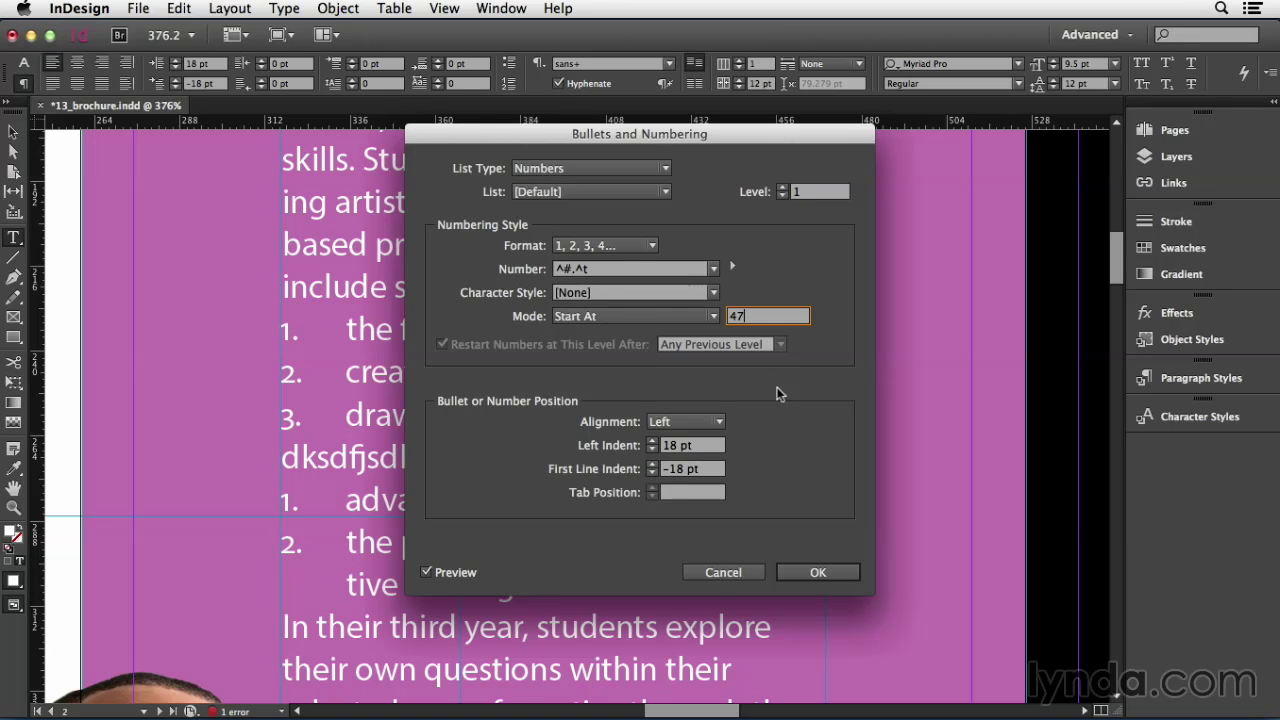
{"action": "left_click", "coordinate": [824, 571]}
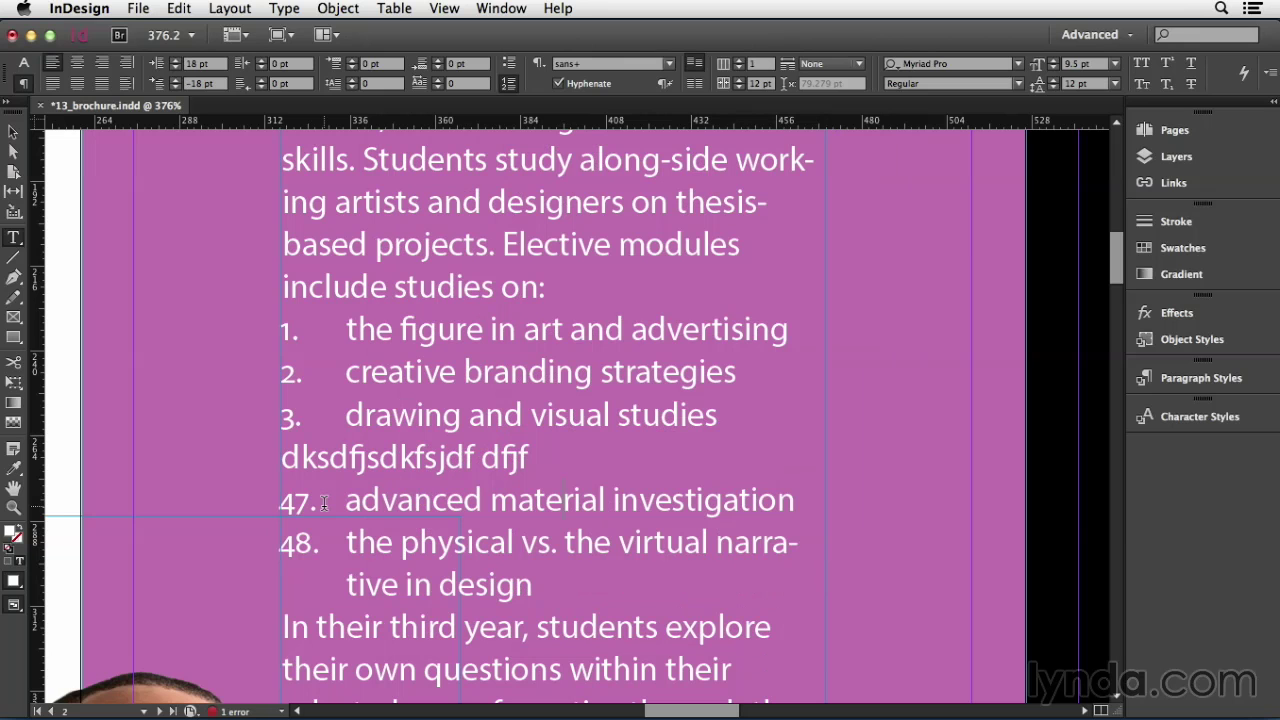
Step: Undo the restarted numbering and the inserted unnumbered paragraph, back to the original five-item list
{"action": "key", "text": "super+z"}
{"action": "key", "text": "super+z"}
{"action": "key", "text": "super+z"}
{"action": "key", "text": "super+z"}
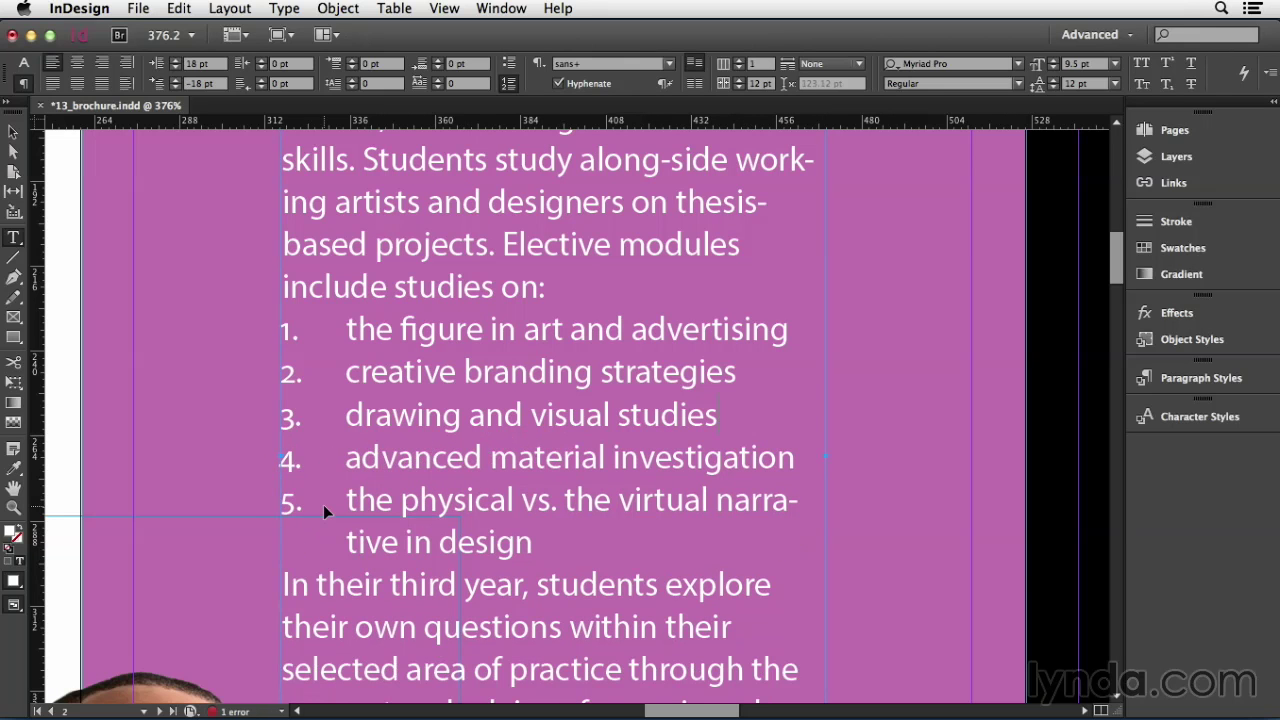
Step: Apply the bold character style to the numbers of all five list items through the Bullets and Numbering options
{"action": "left_click_drag", "start_coordinate": [386, 328], "coordinate": [432, 502]}
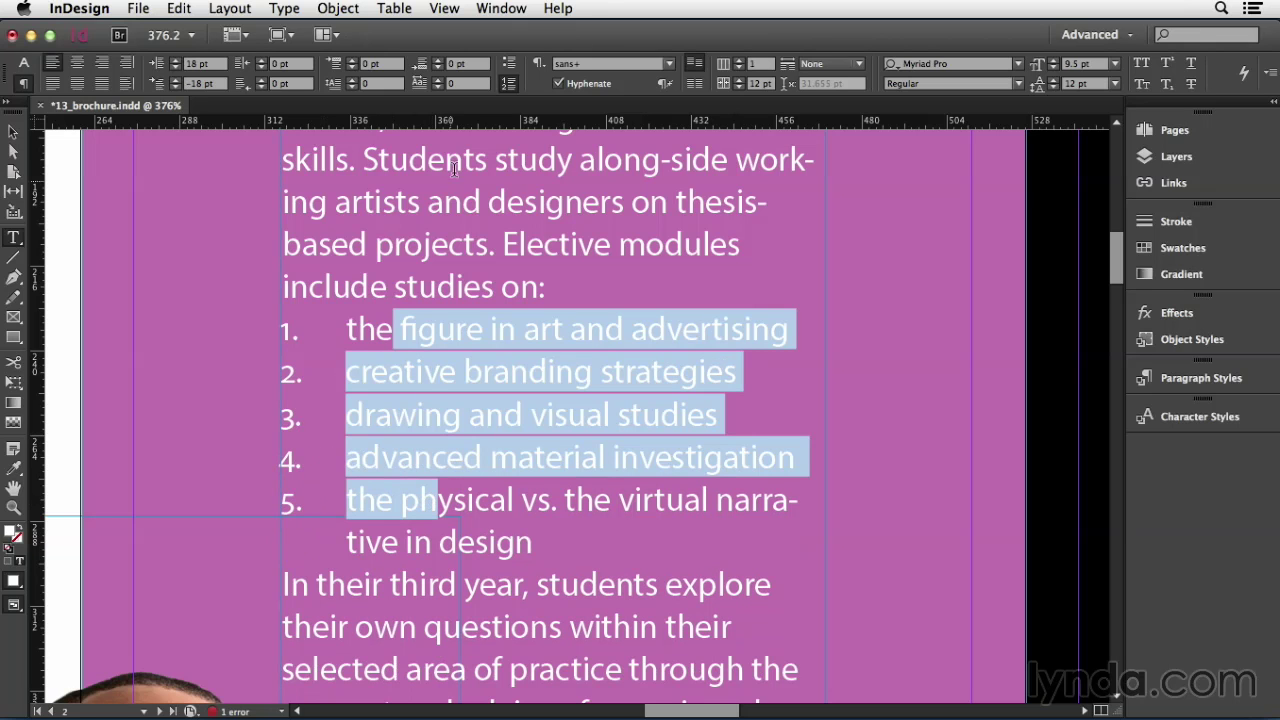
{"action": "left_click", "coordinate": [510, 83], "text": "alt"}
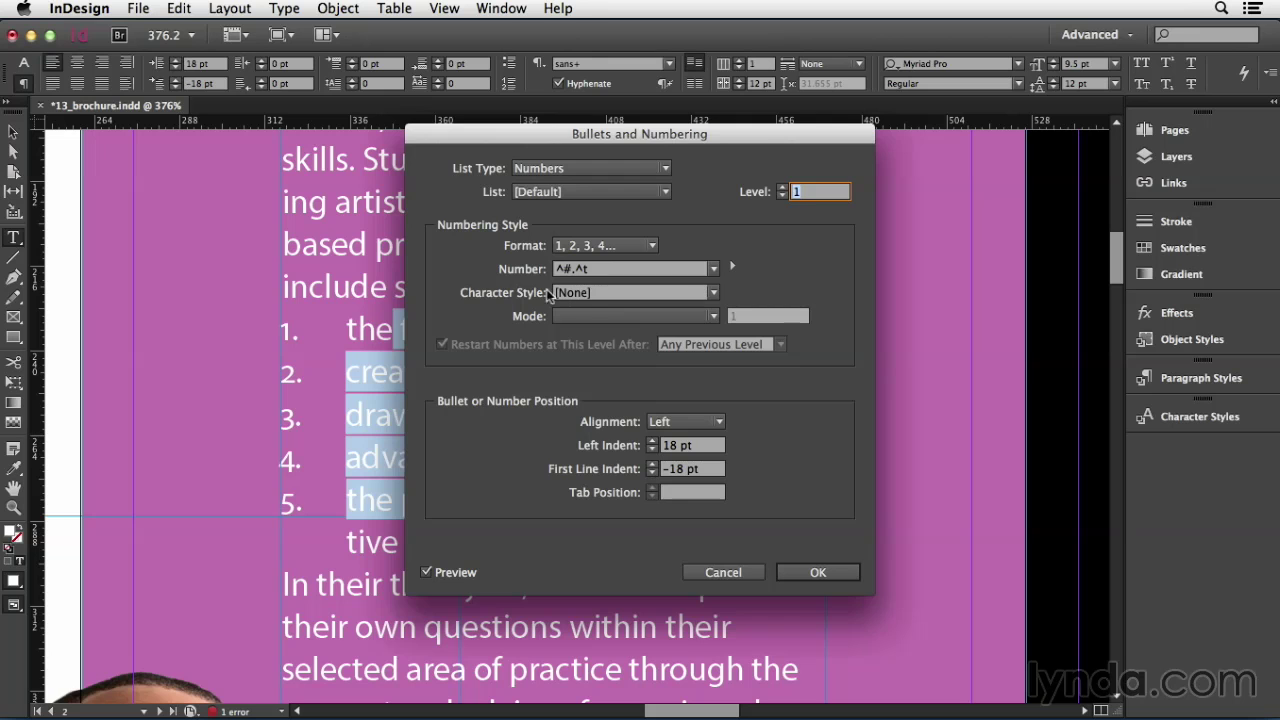
{"action": "left_click", "coordinate": [595, 292]}
{"action": "left_click", "coordinate": [611, 388]}
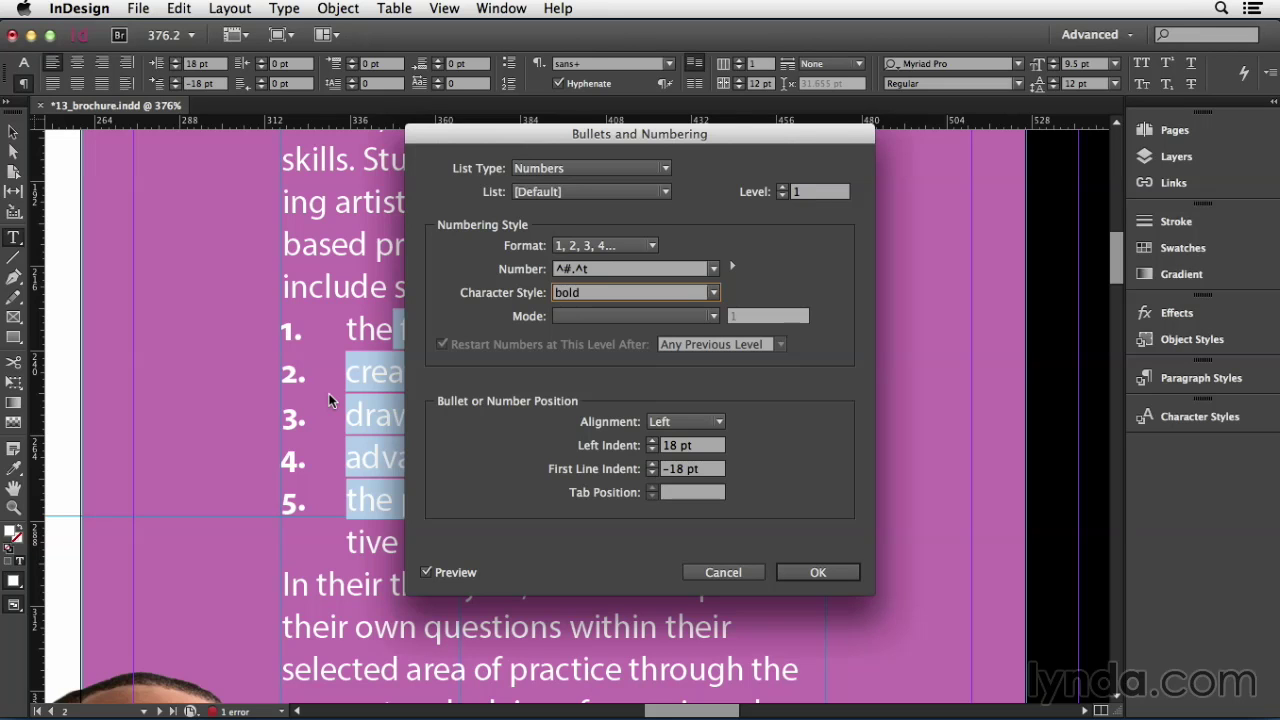
{"action": "left_click", "coordinate": [816, 572]}
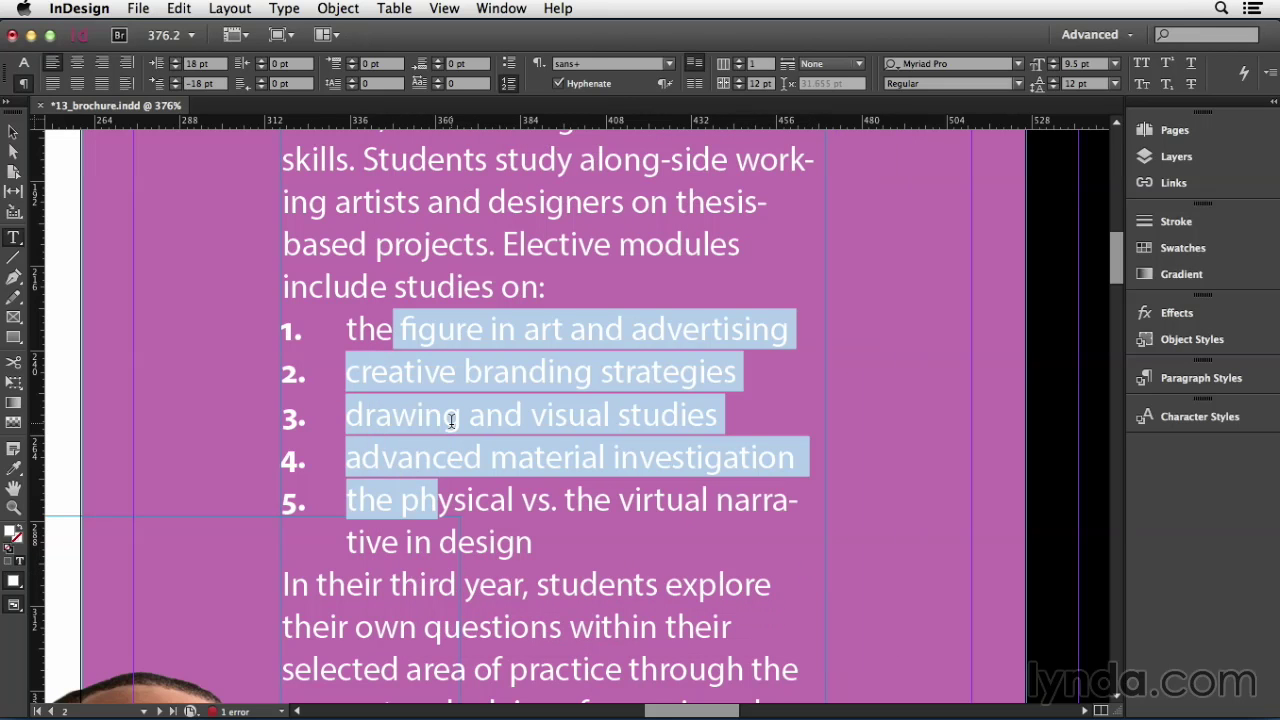
Step: Make the "drawing and visual studies" and "advanced material investigation" items level 2 with the a, b, c, d... number format
{"action": "left_click_drag", "start_coordinate": [400, 415], "coordinate": [429, 459]}
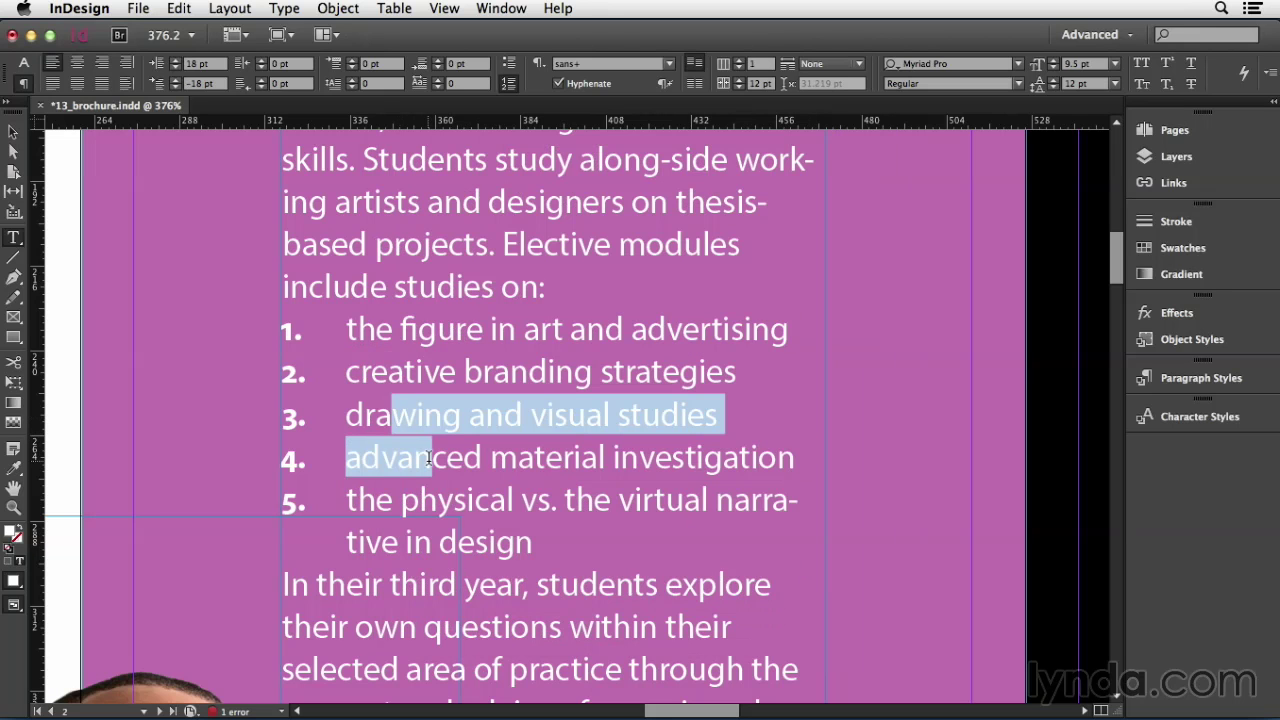
{"action": "left_click", "coordinate": [508, 83], "text": "alt"}
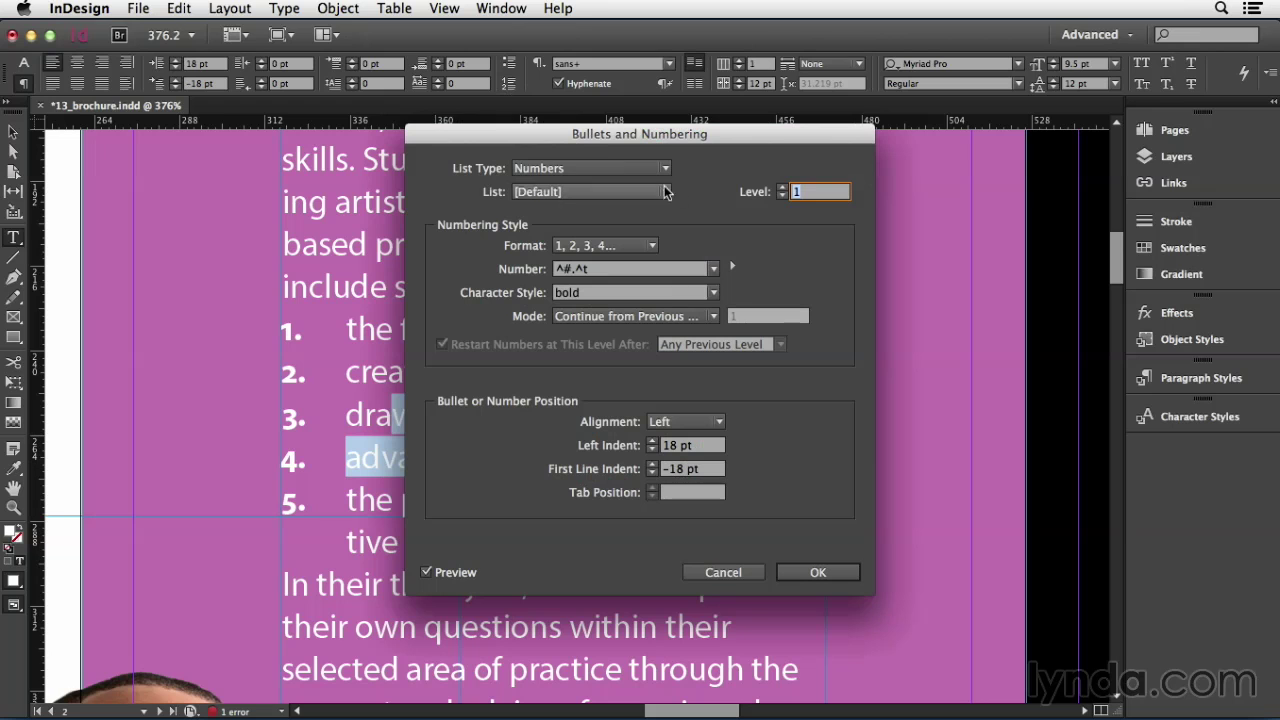
{"action": "left_click", "coordinate": [782, 187]}
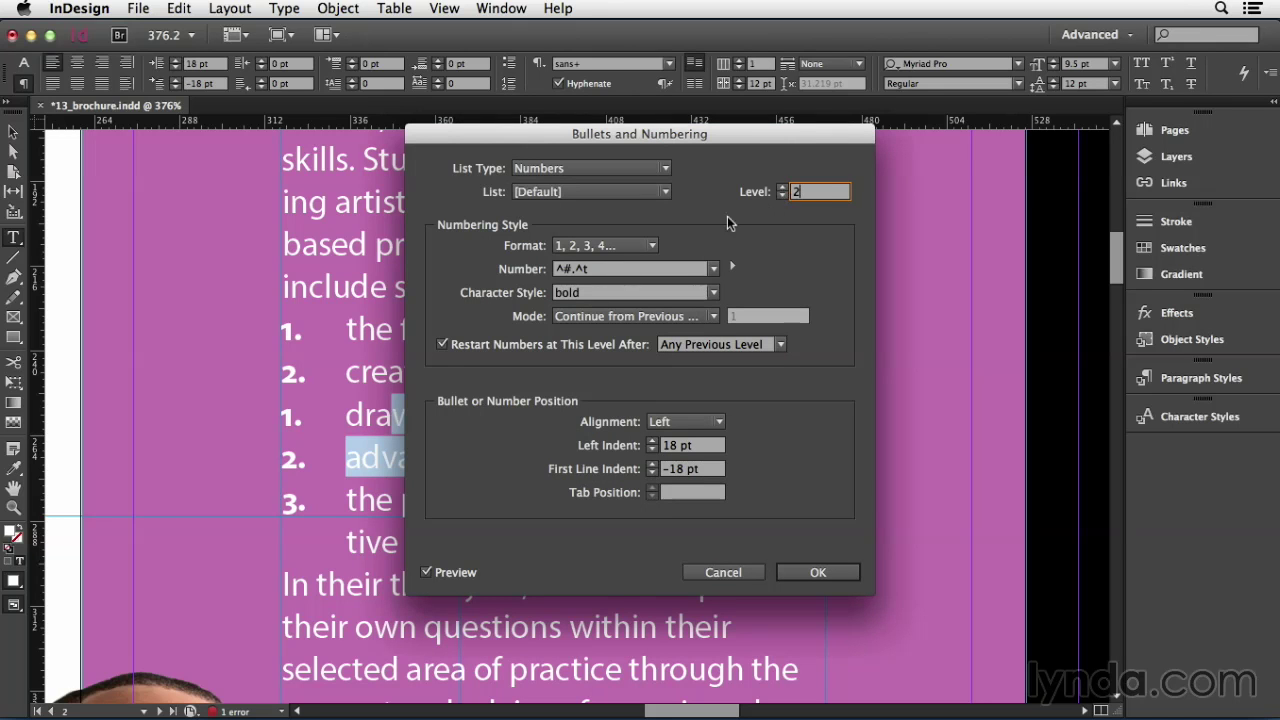
{"action": "left_click", "coordinate": [647, 247]}
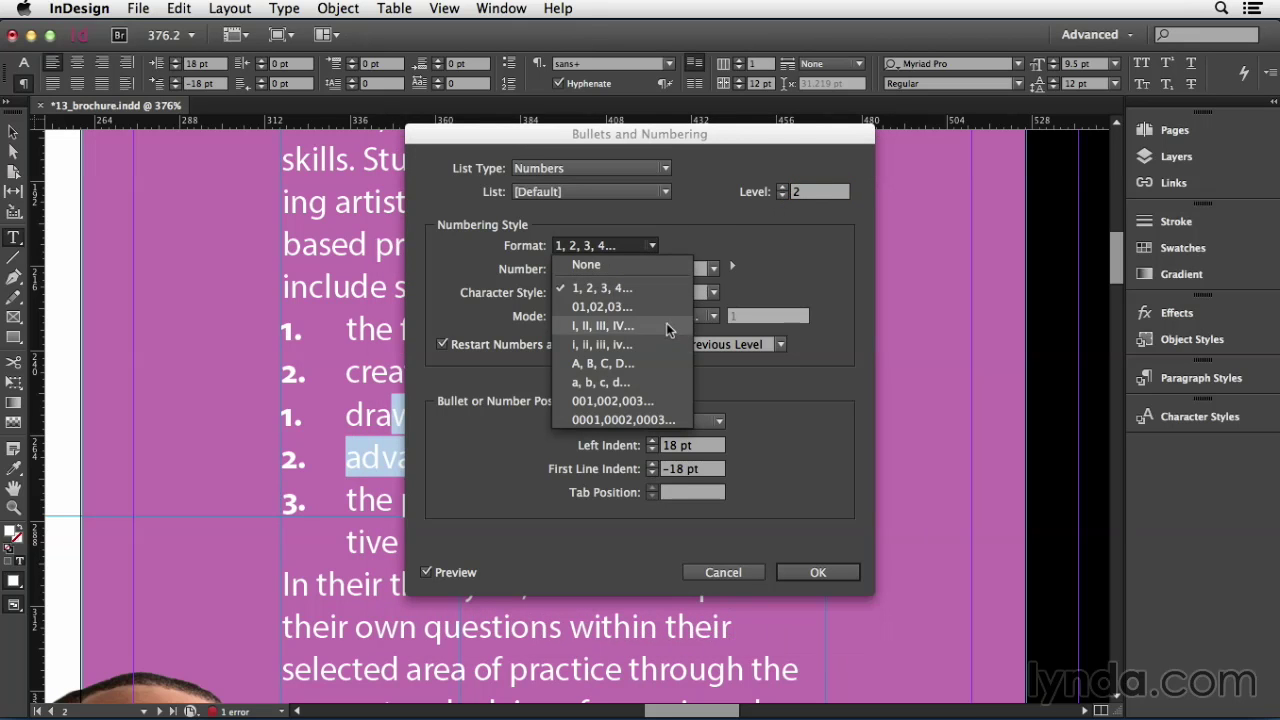
{"action": "left_click", "coordinate": [675, 383]}
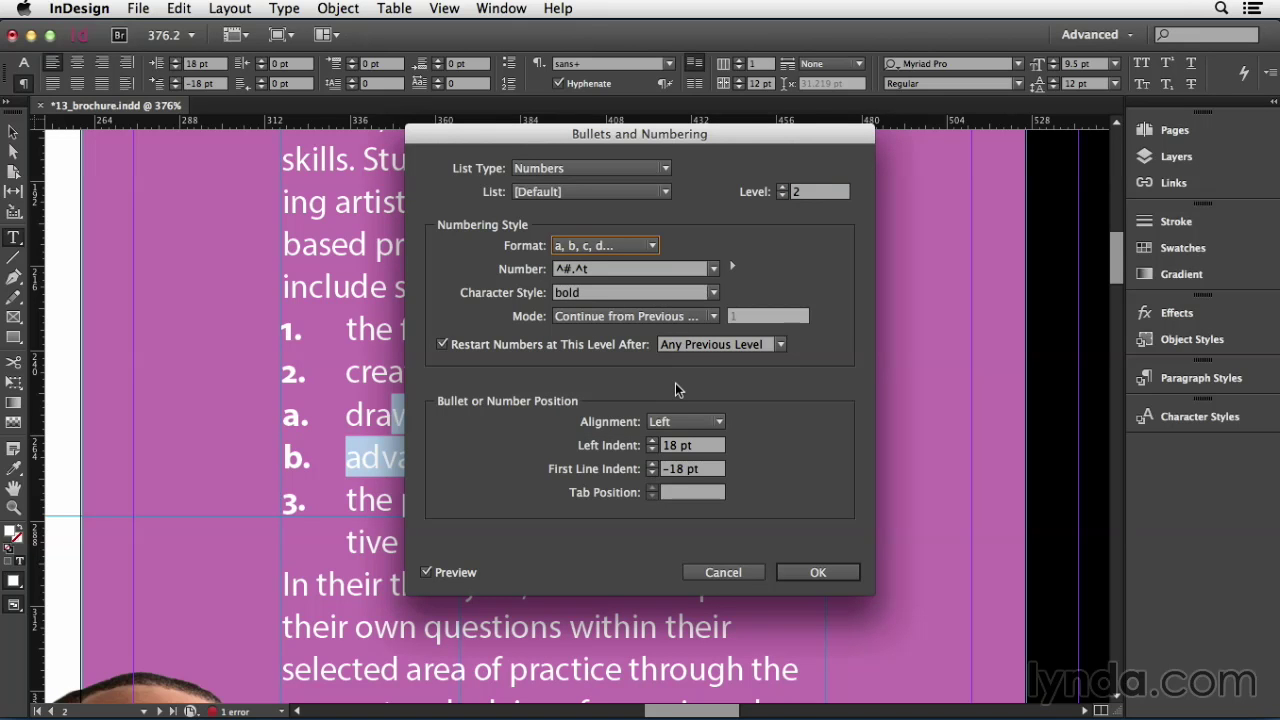
Step: Set the left indent of the two level 2 items to 36 pt and move the dialog aside to reveal the list
{"action": "left_click", "coordinate": [675, 446]}
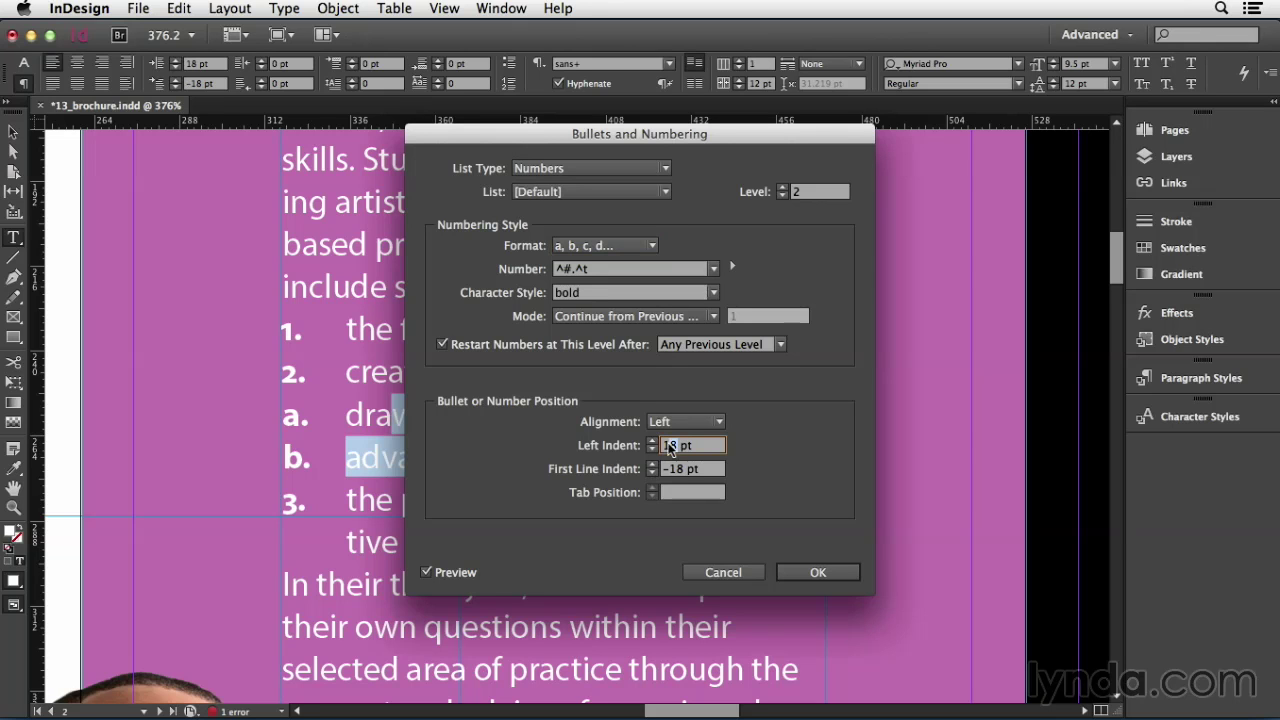
{"action": "type", "text": "36"}
{"action": "key", "text": "Tab"}
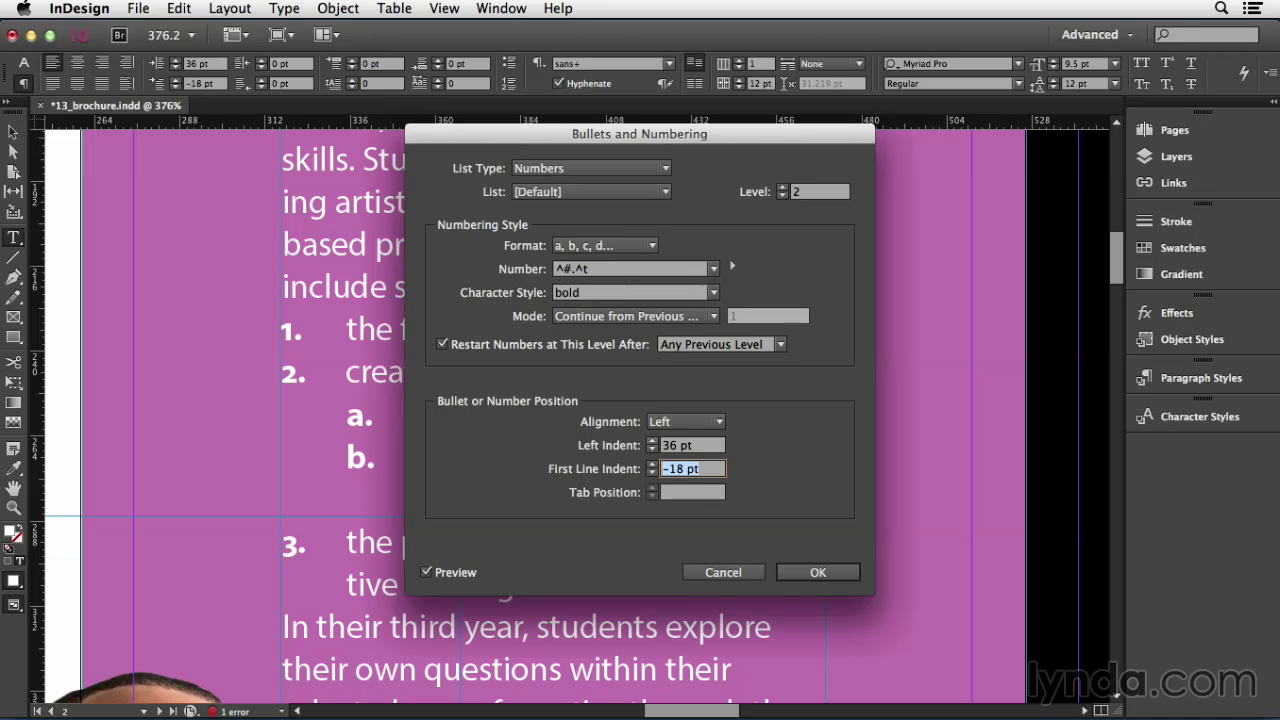
{"action": "left_click_drag", "start_coordinate": [648, 142], "coordinate": [834, 140]}
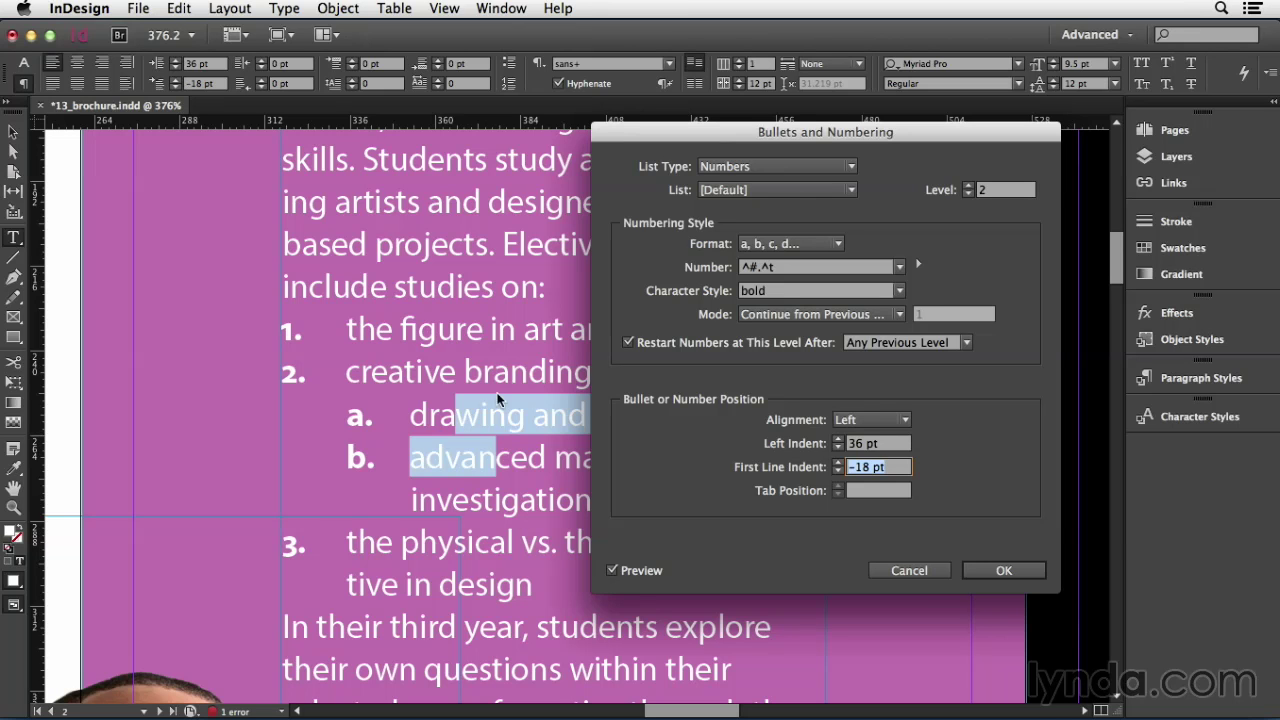
Step: Add the text "Two " before the number placeholder of the level 2 items
{"action": "left_click", "coordinate": [742, 267]}
{"action": "type", "text": "Two"}
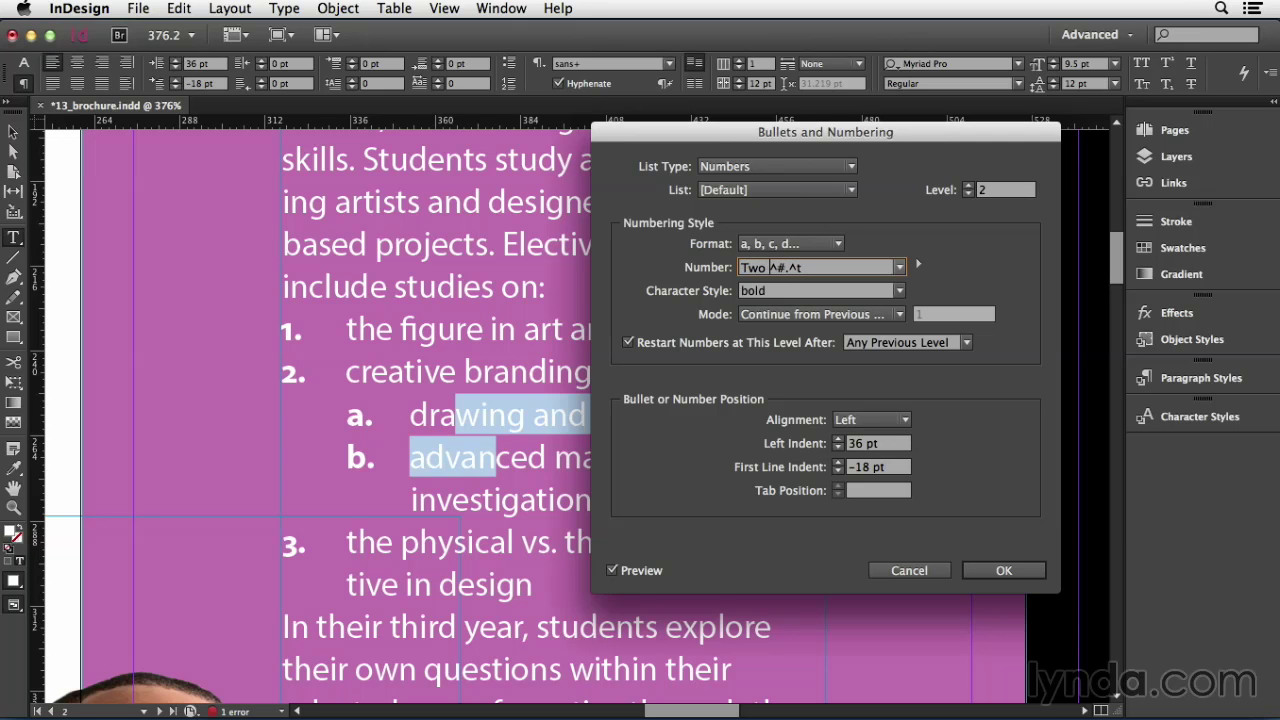
{"action": "key", "text": "Tab"}
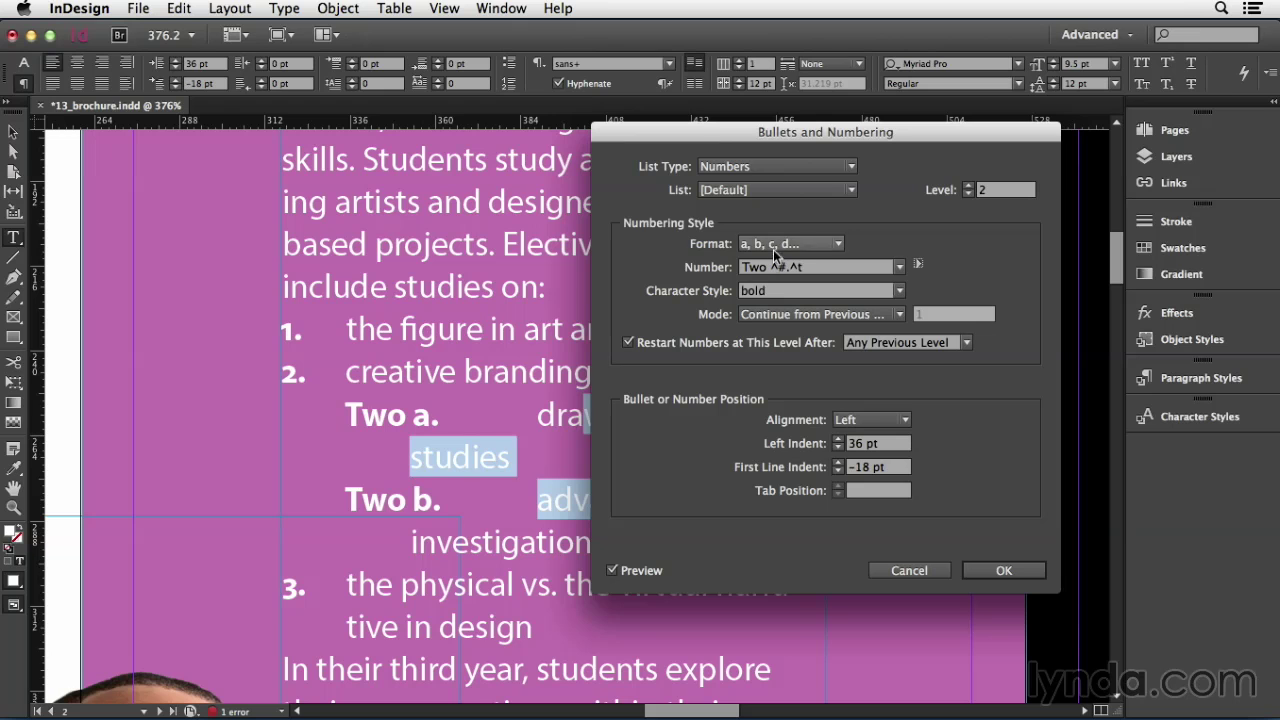
Step: Replace the word "Two" in the level 2 number expression with 2
{"action": "left_click", "coordinate": [745, 268]}
{"action": "double_click", "coordinate": [748, 268]}
{"action": "type", "text": "2"}
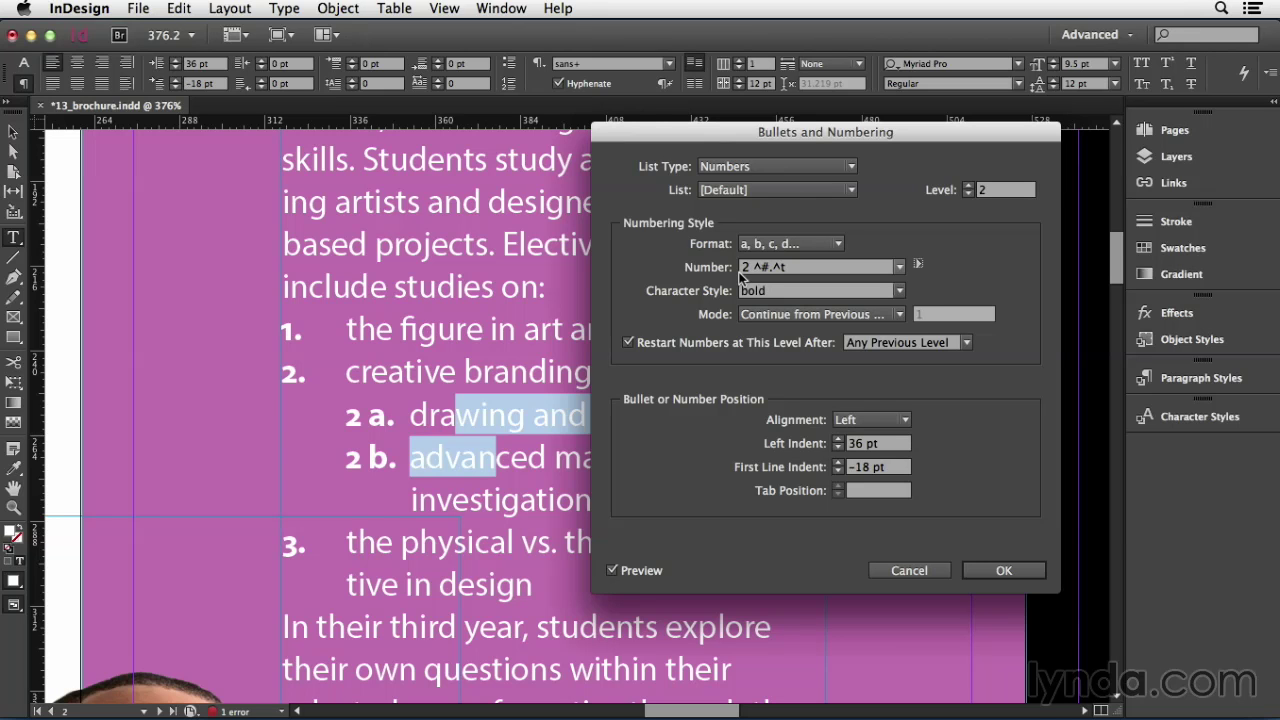
Step: Delete the manually typed 2 and its space from the level 2 number expression
{"action": "left_click", "coordinate": [747, 268]}
{"action": "left_click", "coordinate": [753, 268]}
{"action": "key", "text": "BackSpace"}
{"action": "key", "text": "BackSpace"}
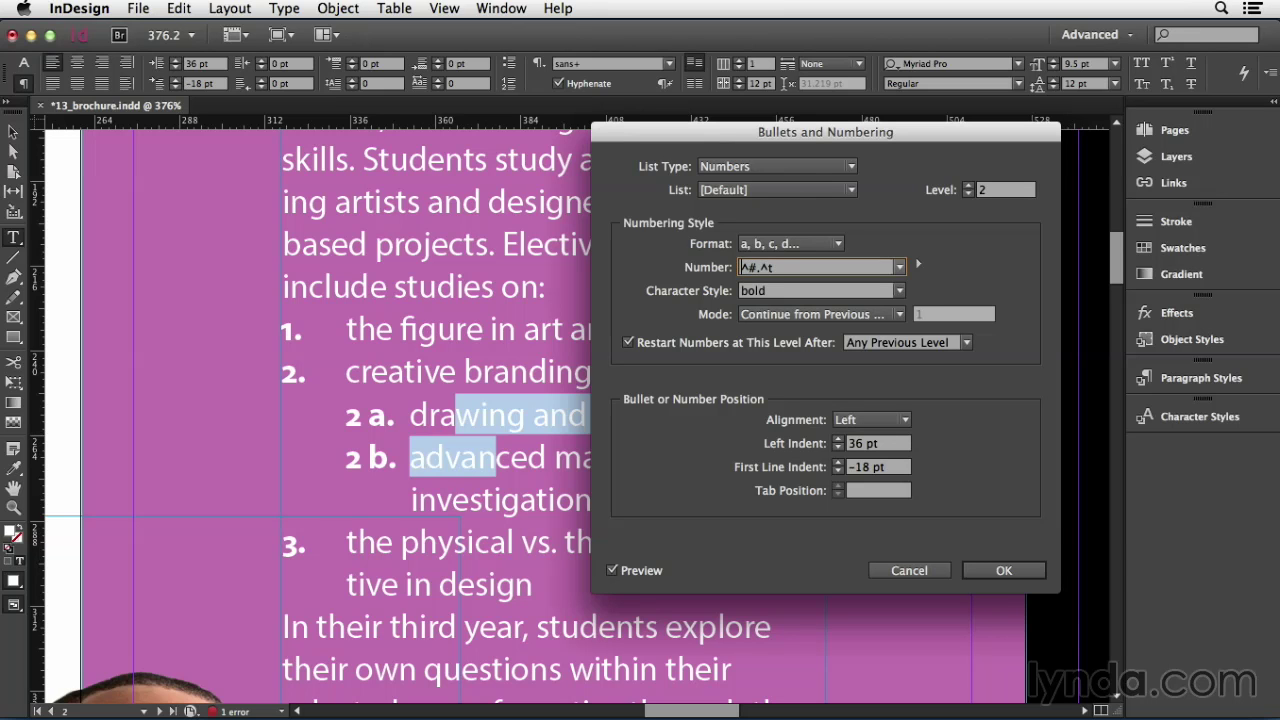
Step: Insert a Level 1 number placeholder before the current number in the level 2 expression, giving ^1^#.^t, and apply the numbering options
{"action": "left_click", "coordinate": [918, 266]}
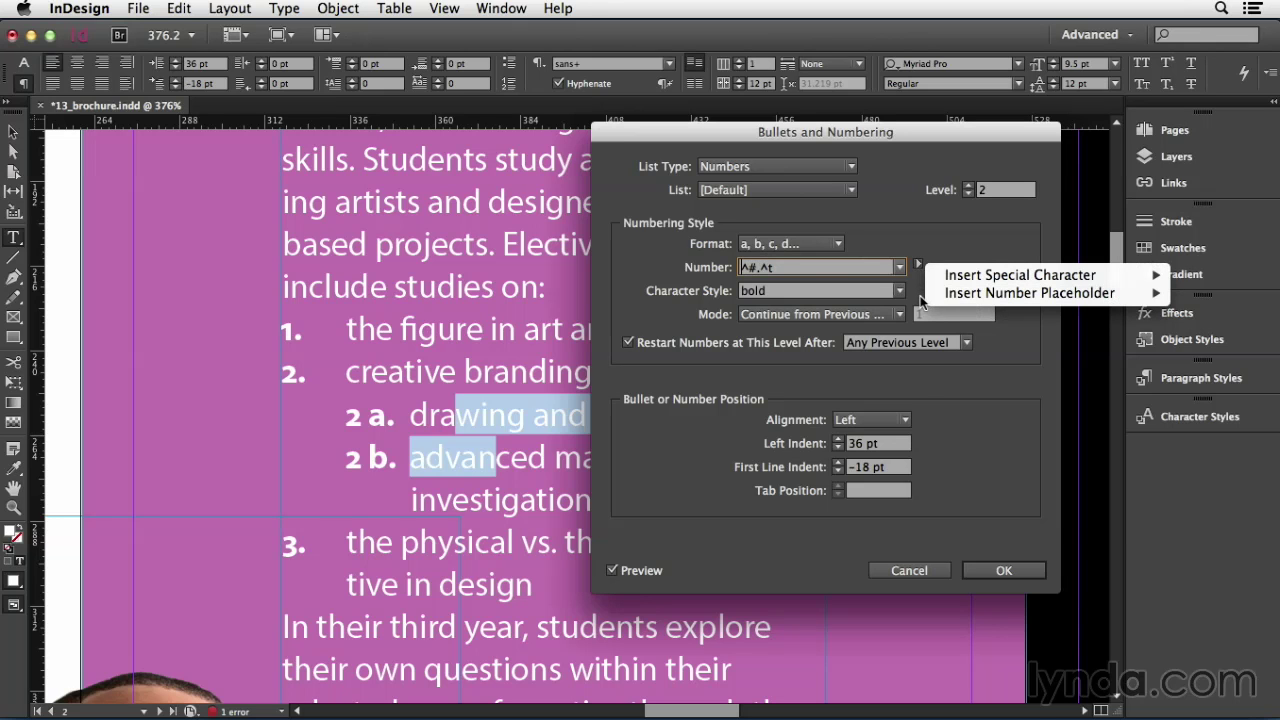
{"action": "mouse_move", "coordinate": [944, 298]}
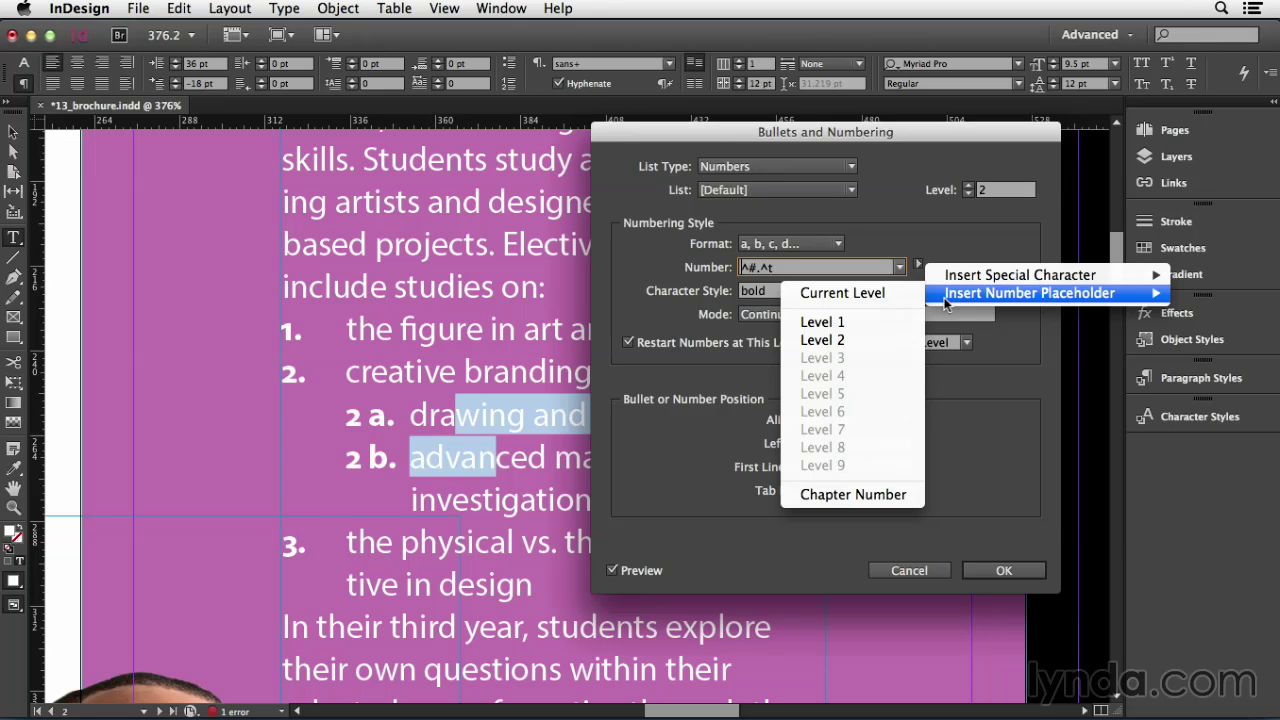
{"action": "left_click", "coordinate": [870, 318]}
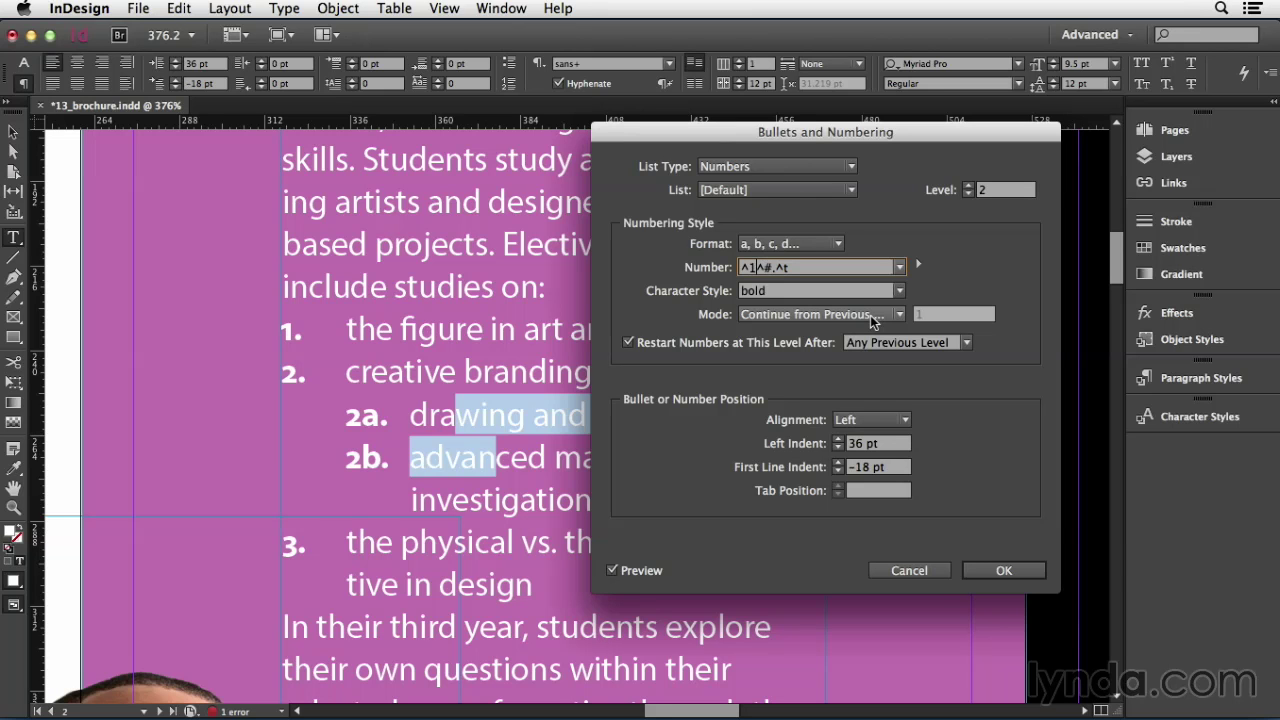
{"action": "key", "text": "Tab"}
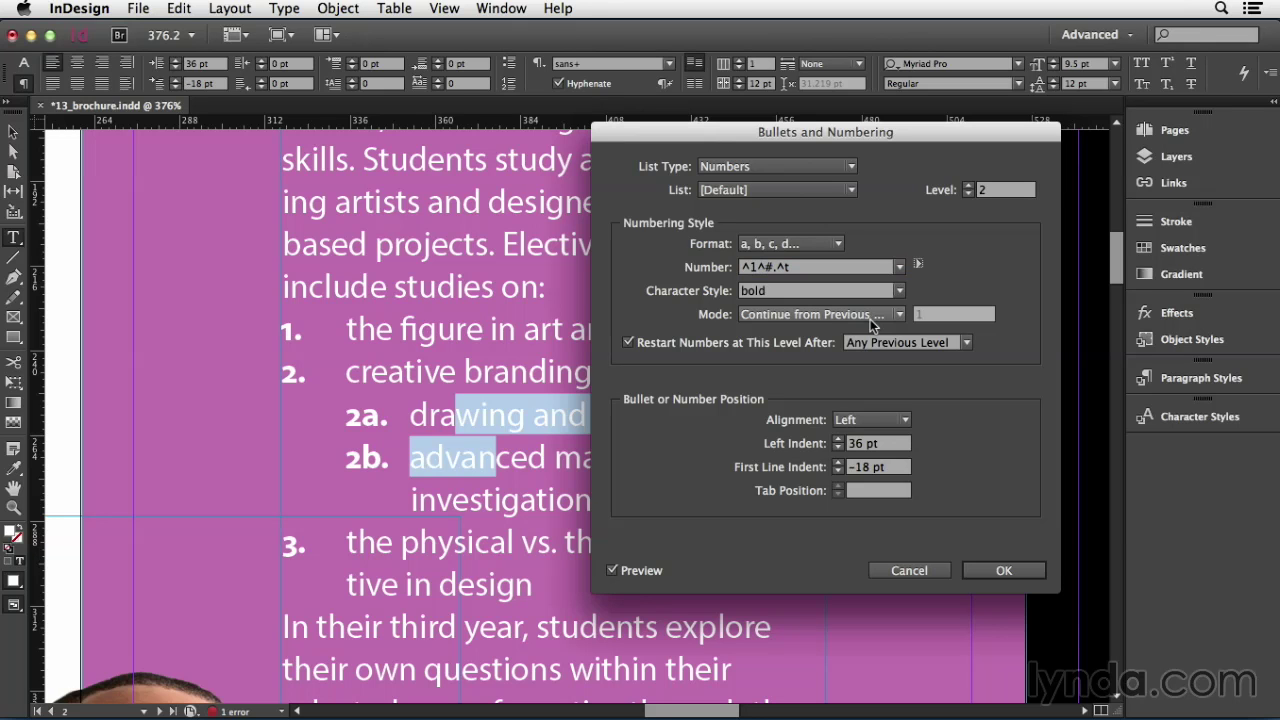
{"action": "left_click", "coordinate": [1003, 570]}
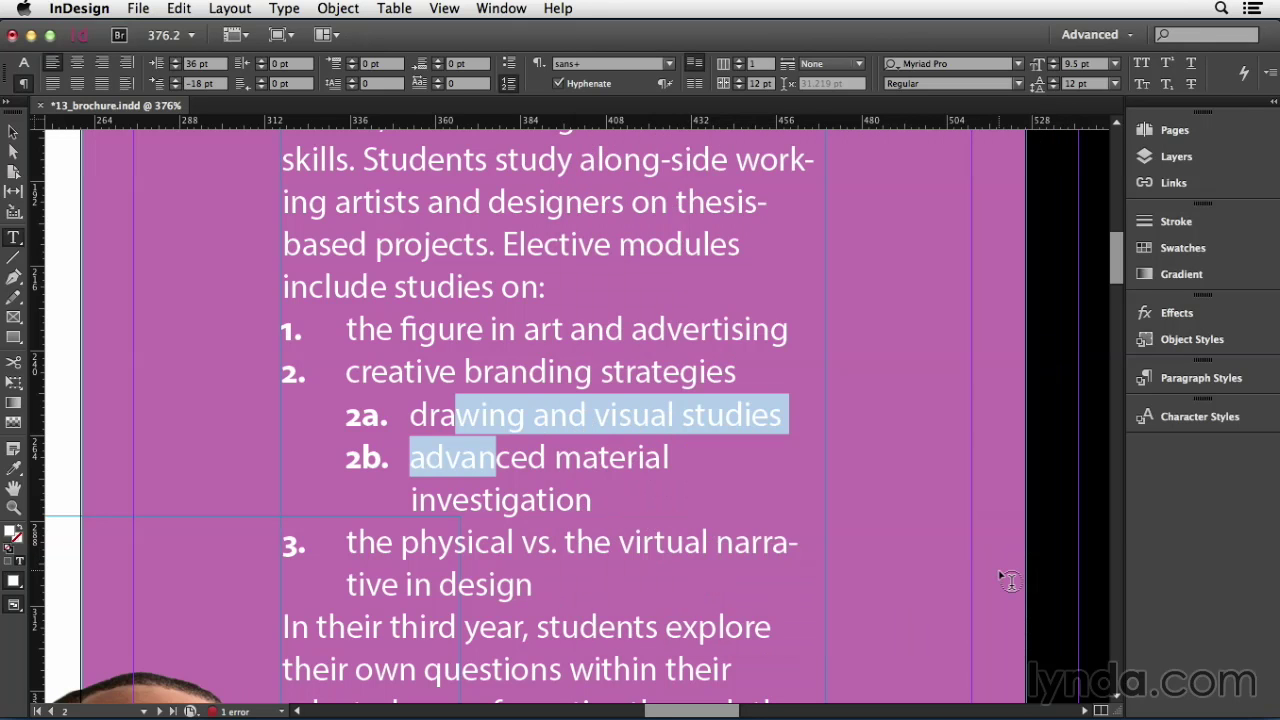